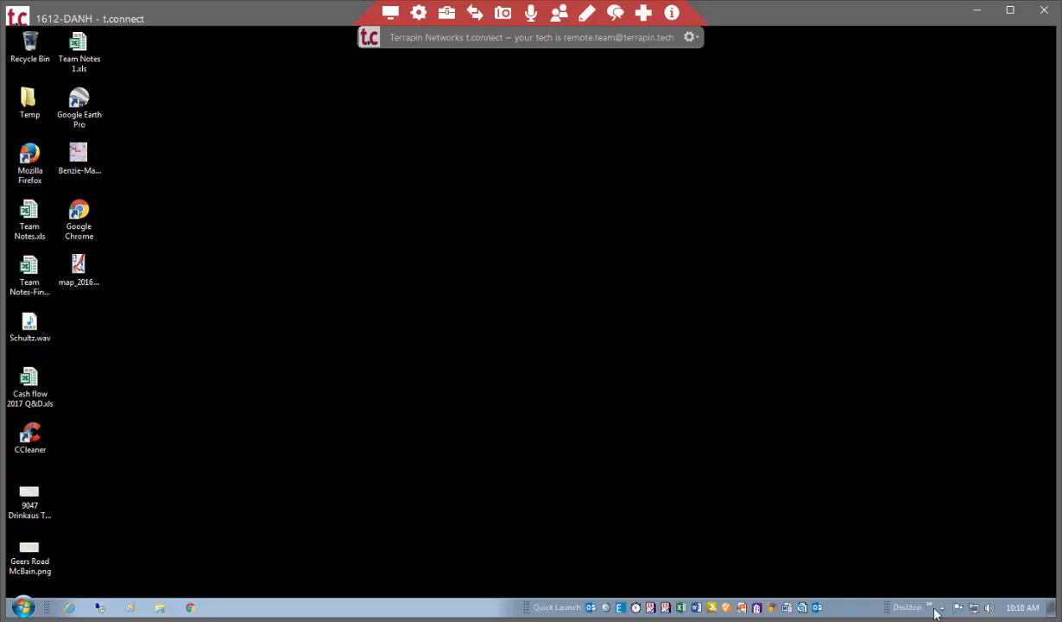
Open the file explorer's Libraries view to examine the mapped network drives and computers.
{"action": "left_click", "coordinate": [933, 610]}
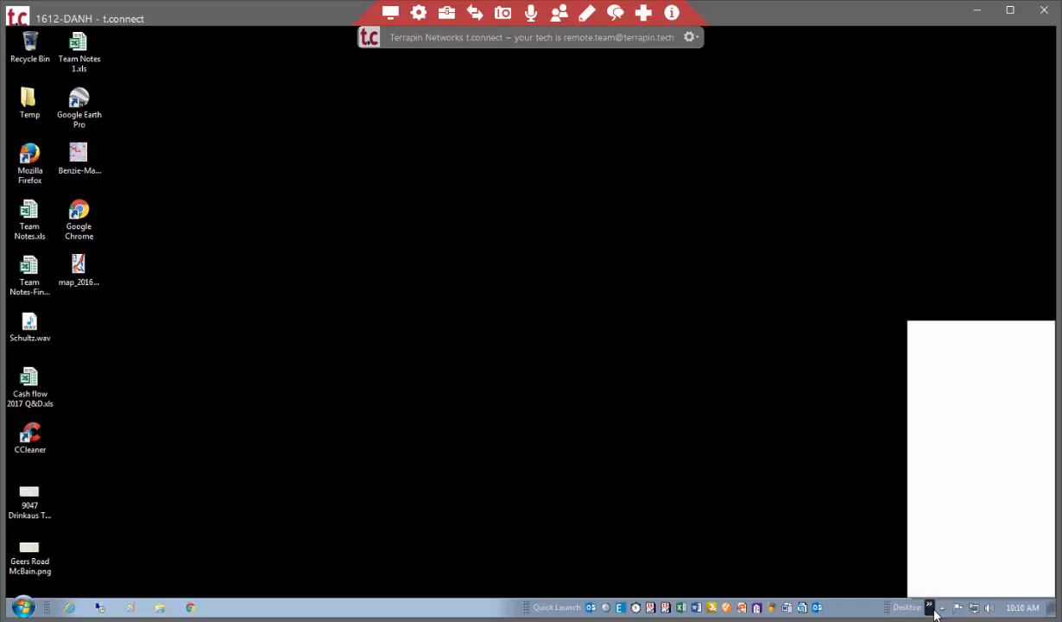
{"action": "left_click", "coordinate": [551, 521]}
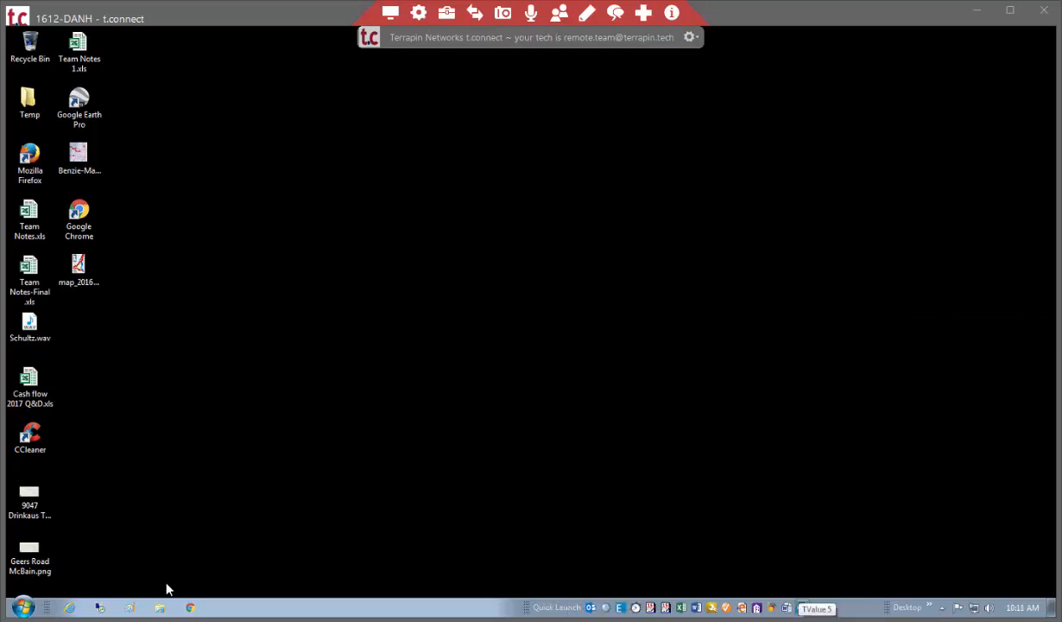
{"action": "left_click", "coordinate": [162, 609]}
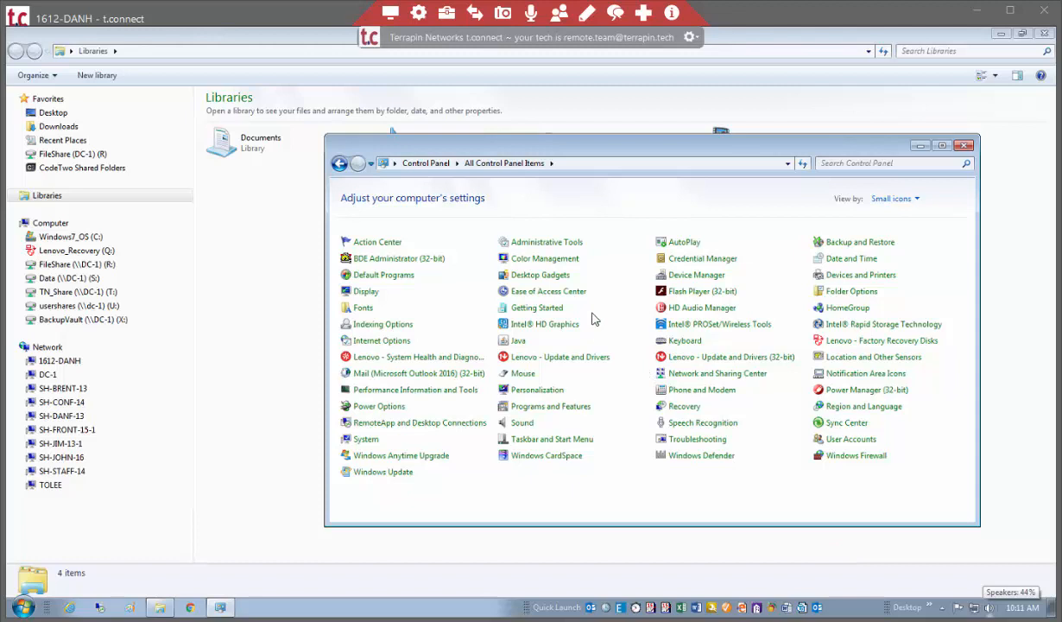
Open Devices and Printers, enlarge the window, and inspect the CCH, Color, DH - M402 and Profx 4250 printer details.
{"action": "left_click", "coordinate": [869, 278]}
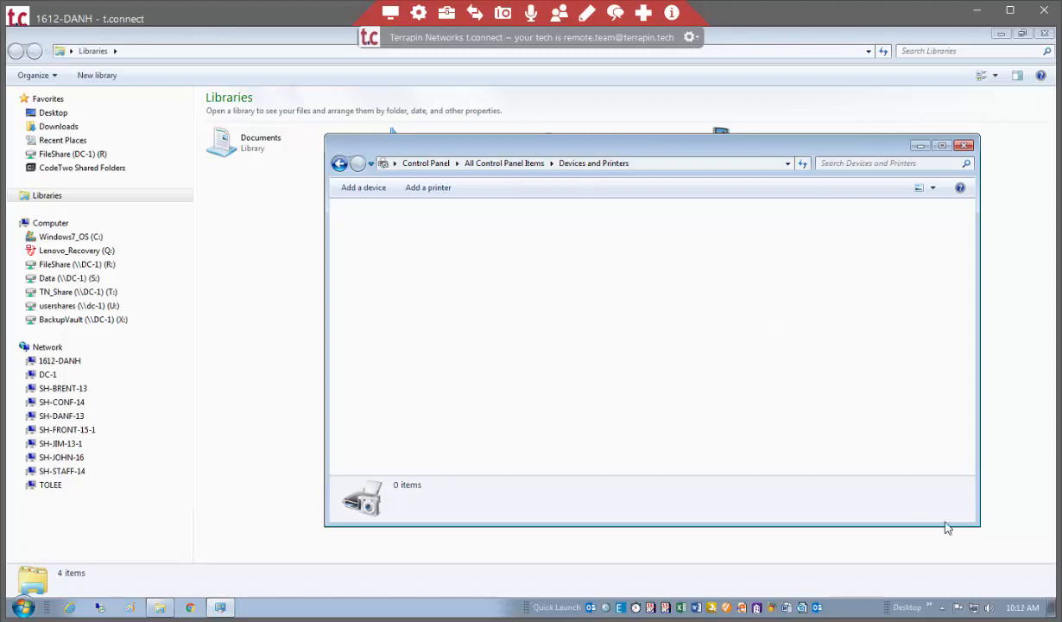
{"action": "left_click_drag", "start_coordinate": [979, 525], "coordinate": [983, 572]}
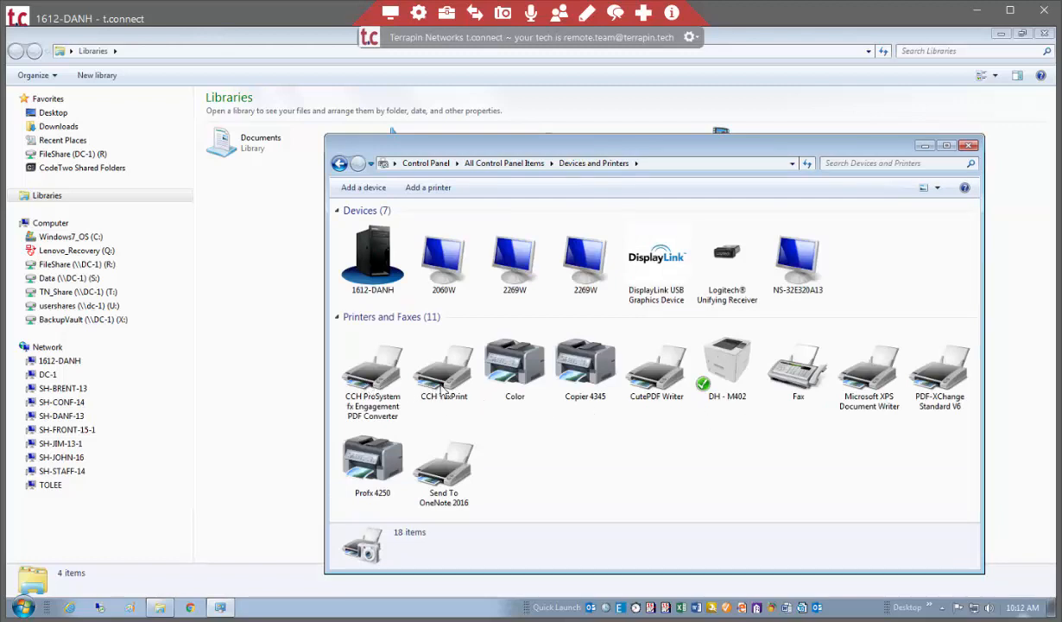
{"action": "left_click", "coordinate": [377, 390]}
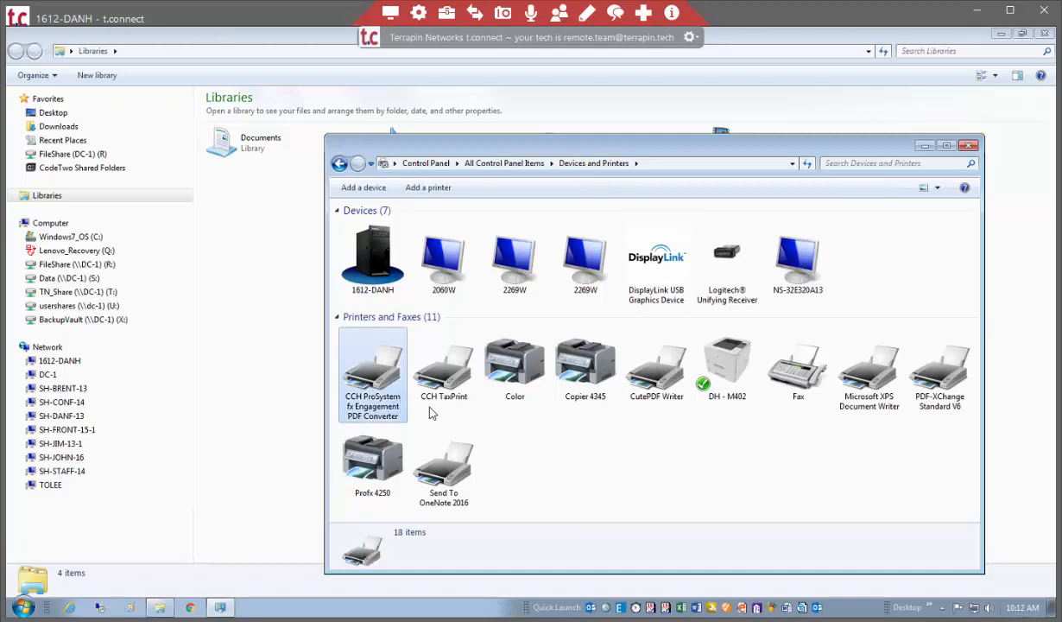
{"action": "left_click", "coordinate": [450, 396]}
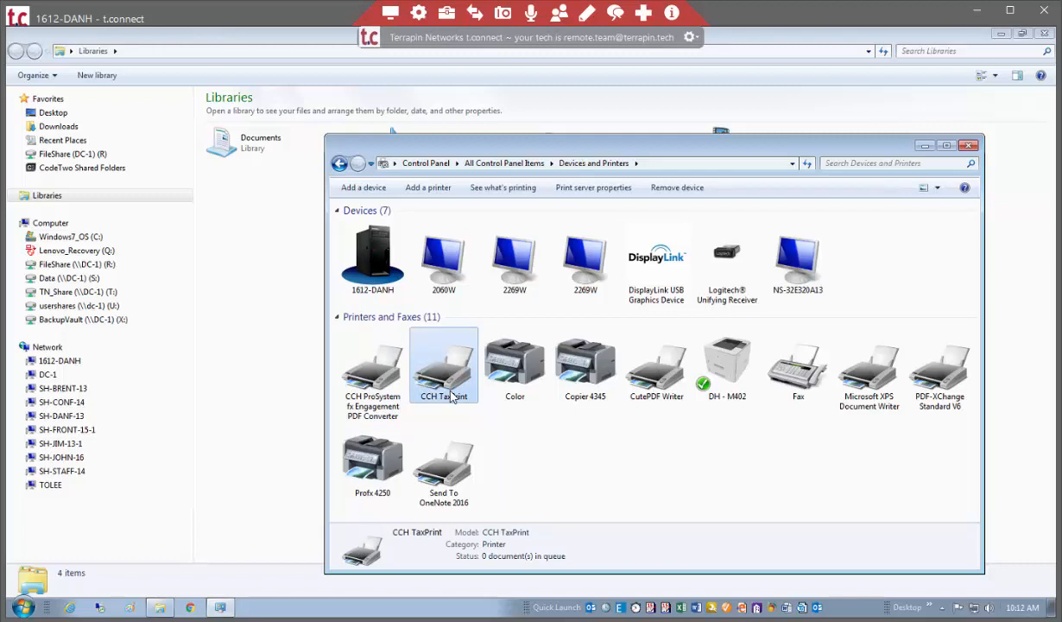
{"action": "left_click", "coordinate": [522, 384]}
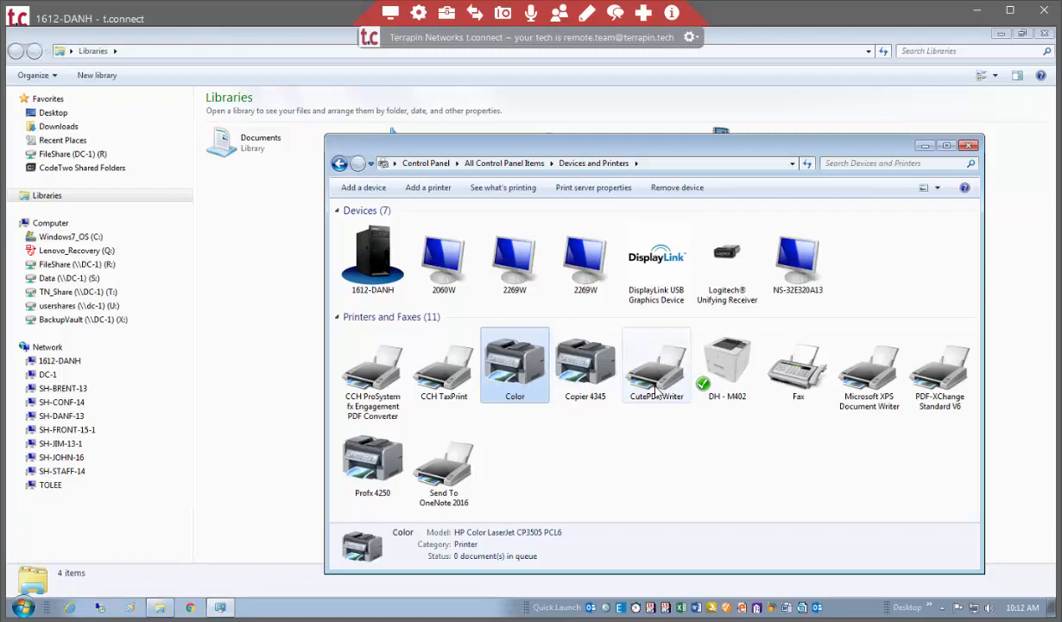
{"action": "left_click", "coordinate": [728, 385]}
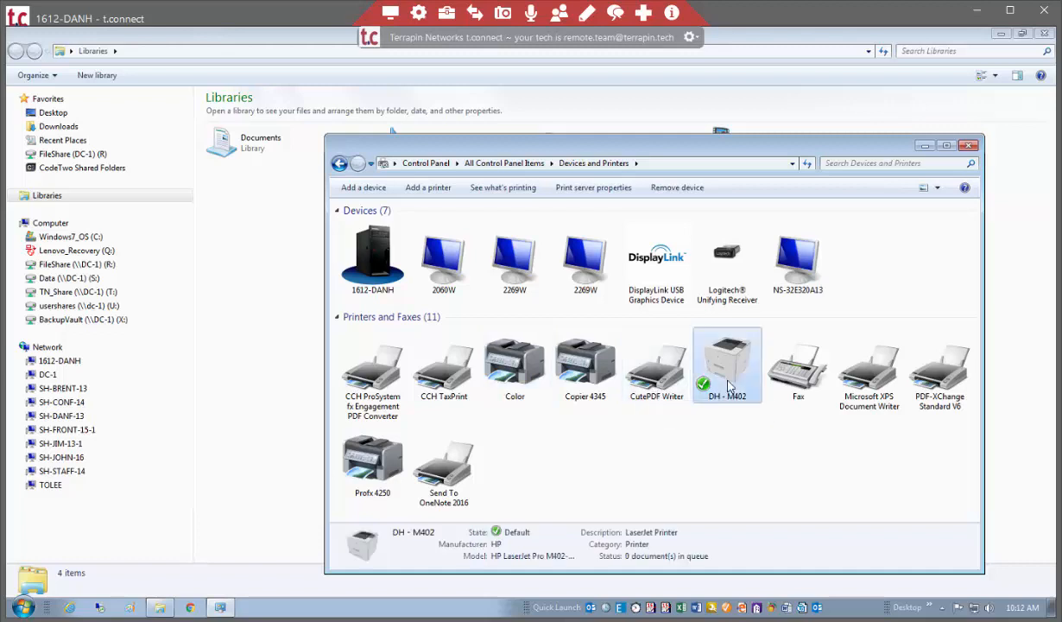
{"action": "left_click", "coordinate": [393, 461]}
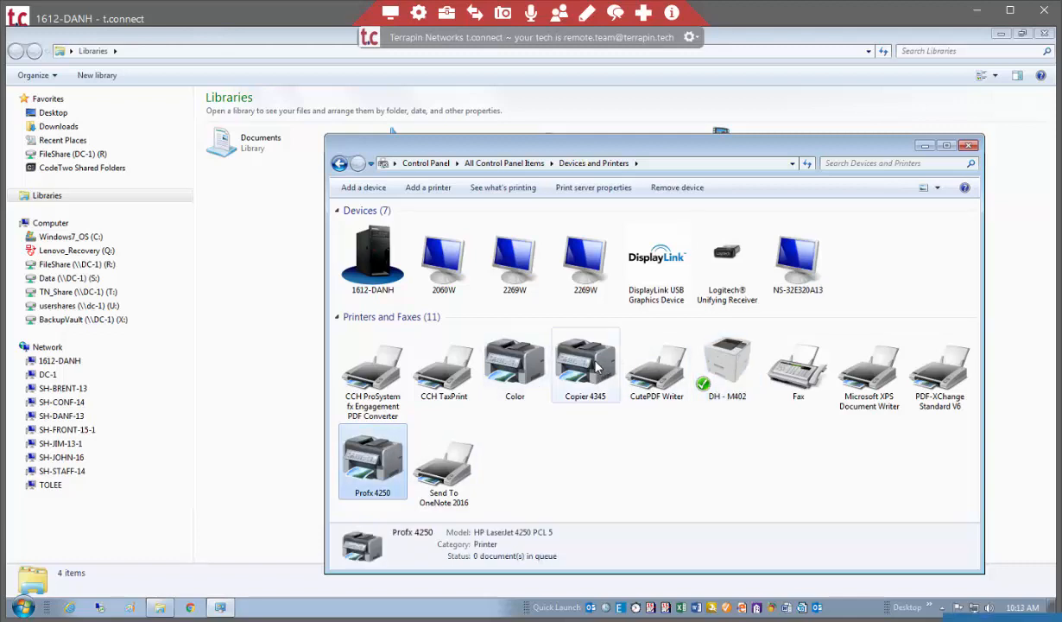
Open the Color printer's properties and widen the Port column to read the addresses of its TCP/IP ports.
{"action": "left_click", "coordinate": [520, 365]}
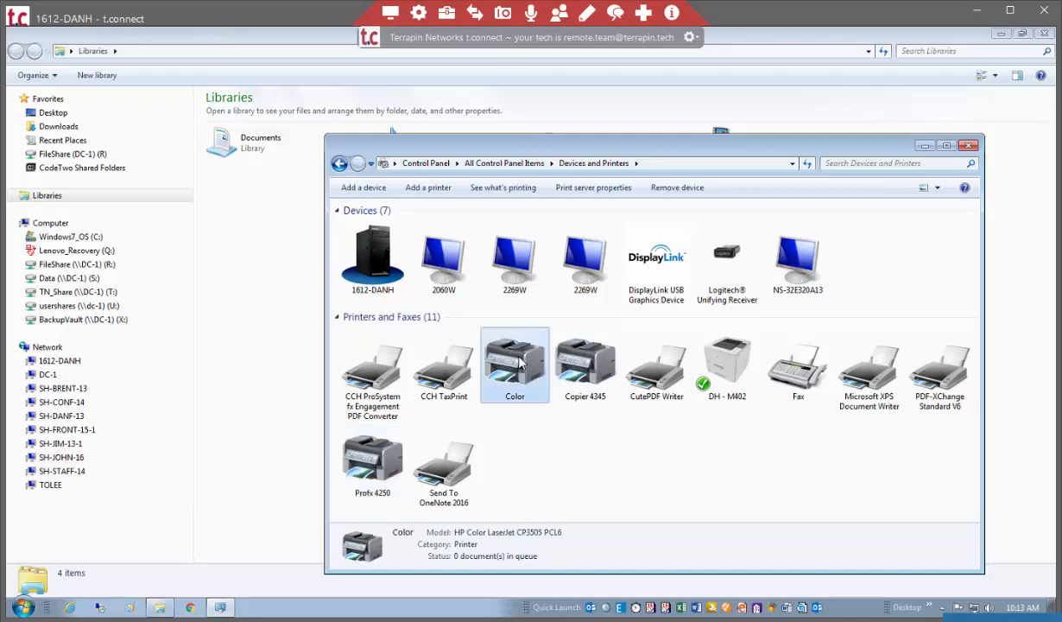
{"action": "right_click", "coordinate": [521, 364]}
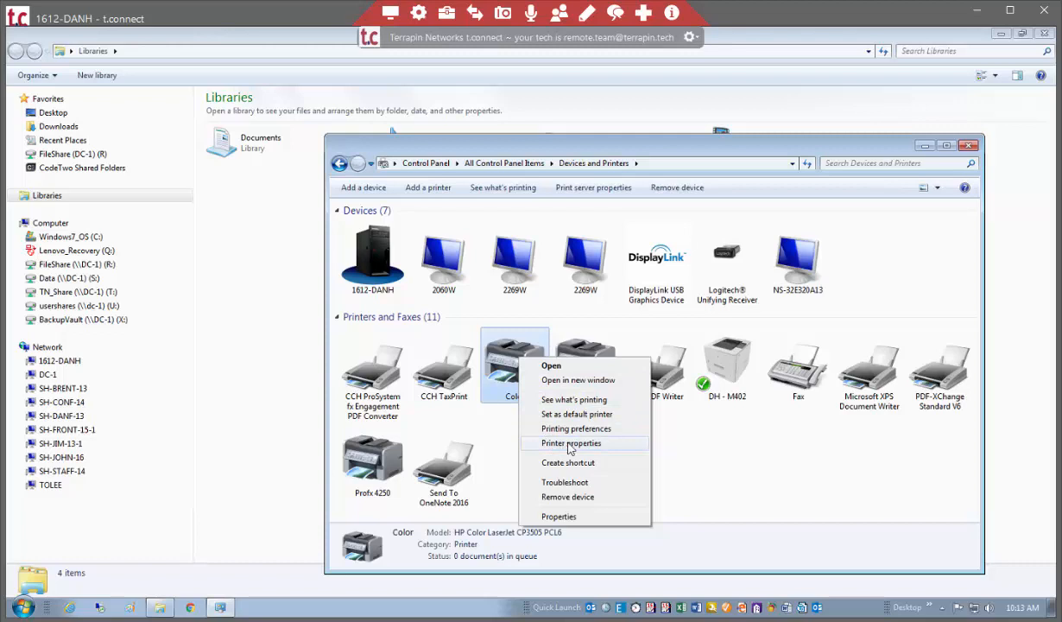
{"action": "left_click", "coordinate": [569, 444]}
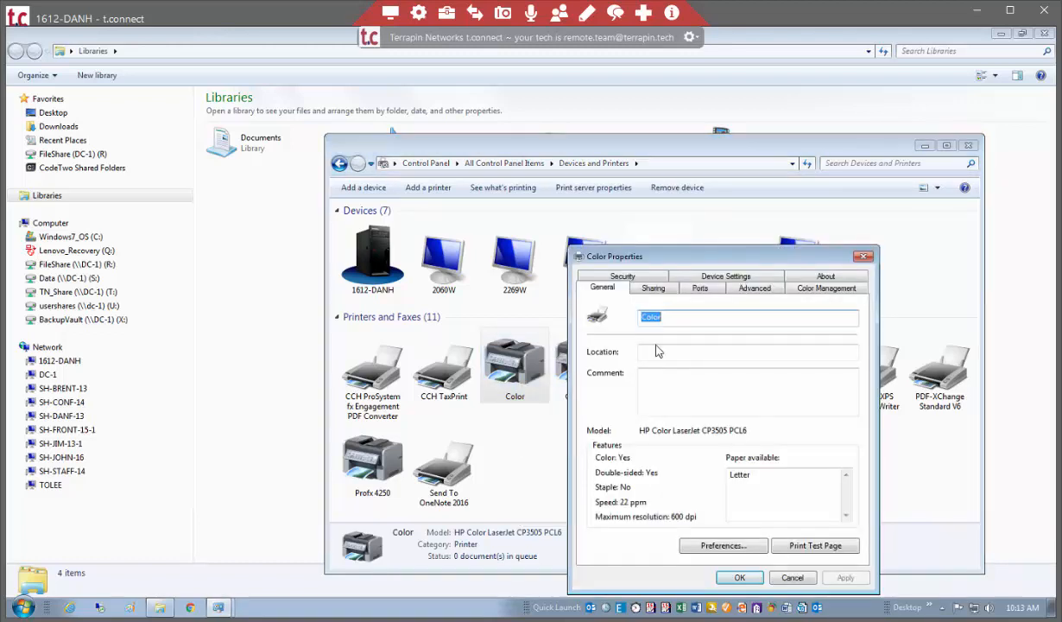
{"action": "left_click", "coordinate": [700, 290]}
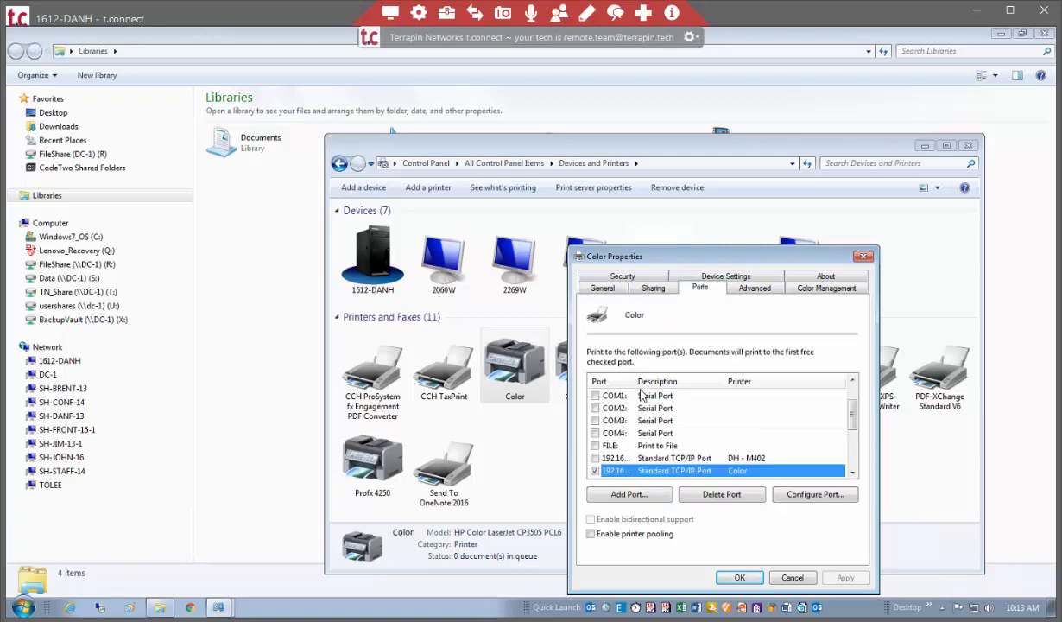
{"action": "left_click_drag", "start_coordinate": [634, 380], "coordinate": [697, 381]}
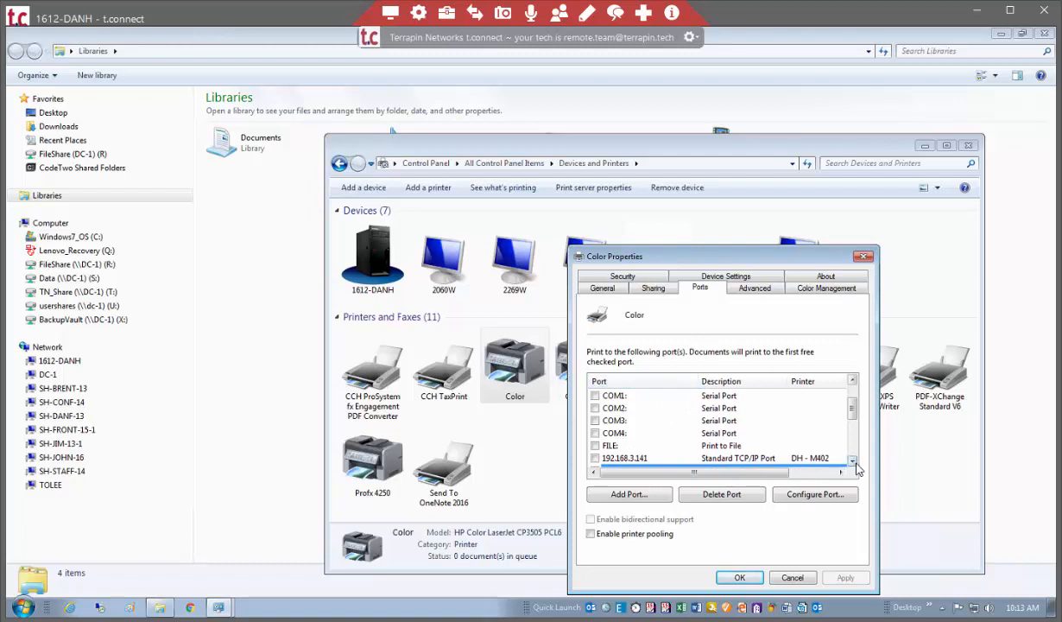
{"action": "scroll", "coordinate": [854, 464], "scroll_direction": "down", "scroll_amount": 1}
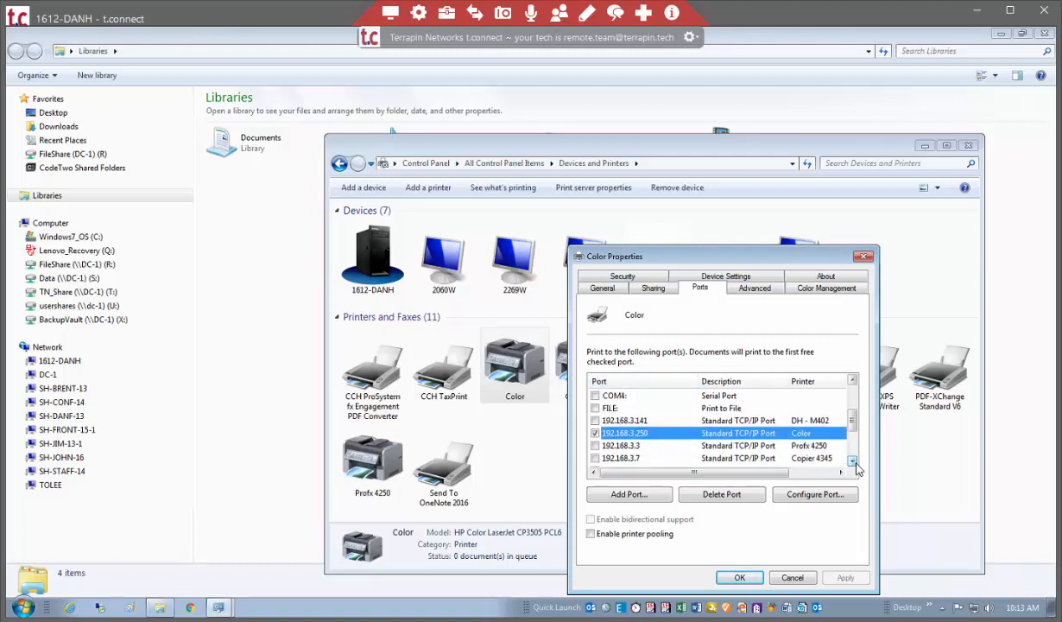
{"action": "left_click", "coordinate": [854, 462]}
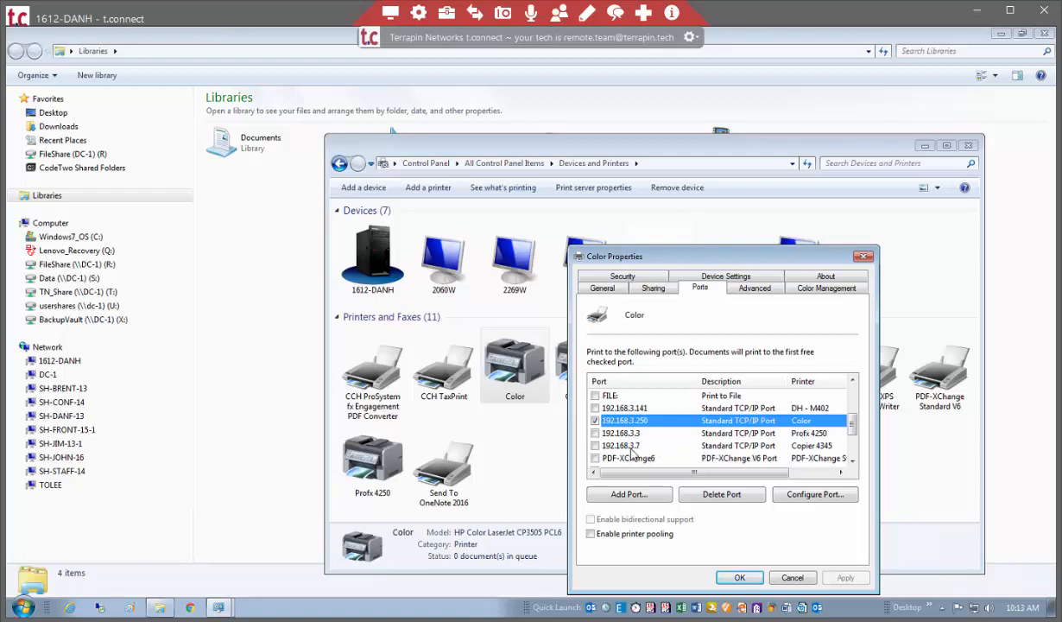
Select the 192.168.3.7 port of Copier 4345 and examine the remaining ports in the Color printer's port list.
{"action": "left_click", "coordinate": [630, 445]}
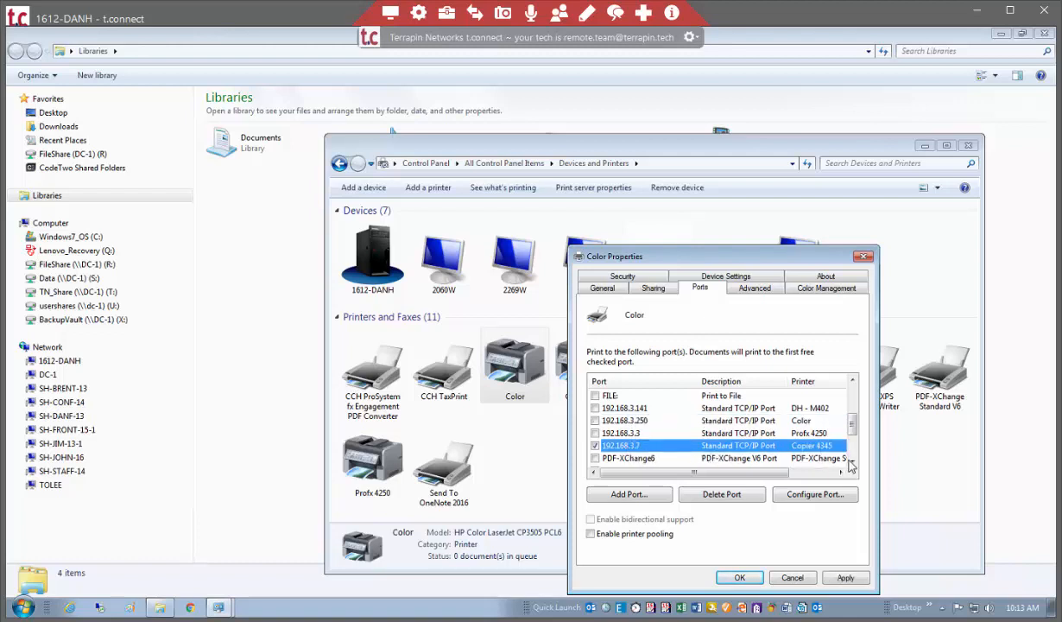
{"action": "left_click", "coordinate": [852, 461]}
{"action": "left_click", "coordinate": [852, 461]}
{"action": "left_click", "coordinate": [852, 461]}
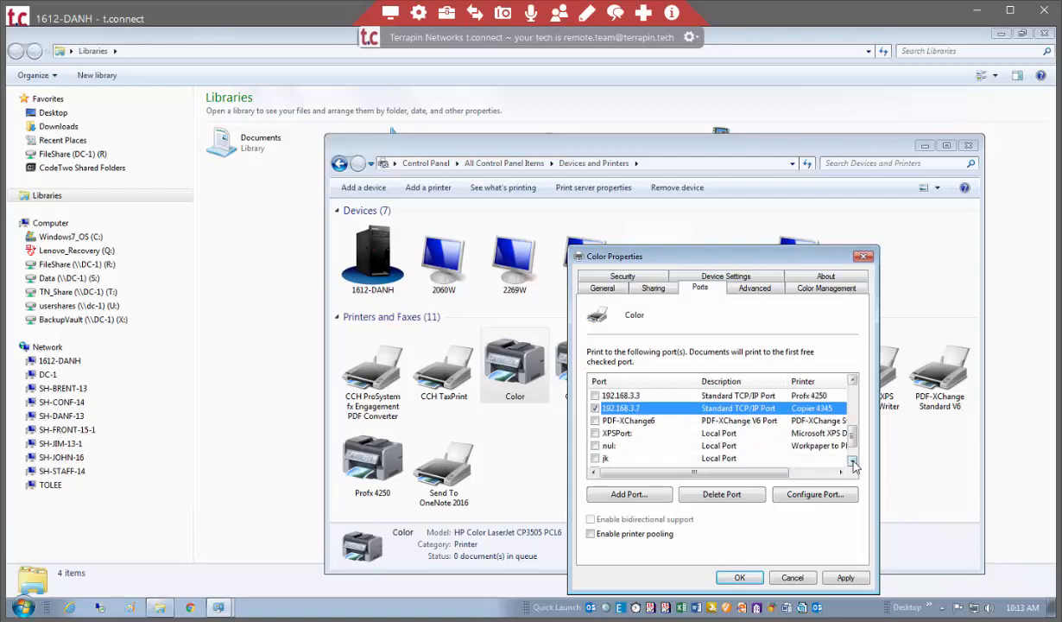
{"action": "left_click", "coordinate": [852, 461]}
{"action": "left_click", "coordinate": [853, 461]}
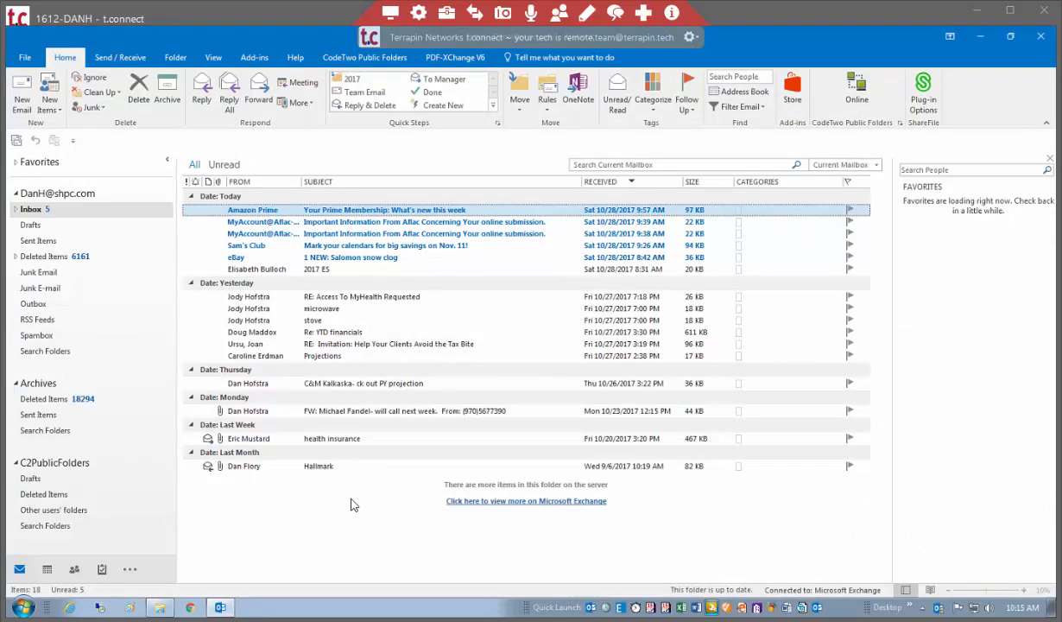
In Outlook, show the mailbox's overview page and expand the mailbox and Favorites folder lists.
{"action": "left_click", "coordinate": [45, 191]}
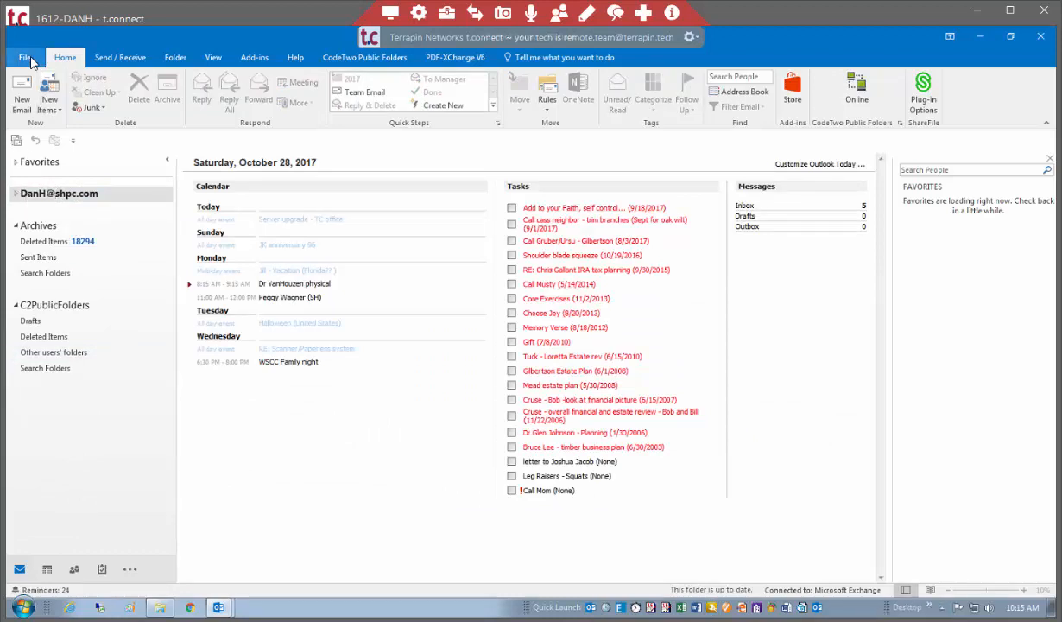
{"action": "left_click", "coordinate": [16, 193]}
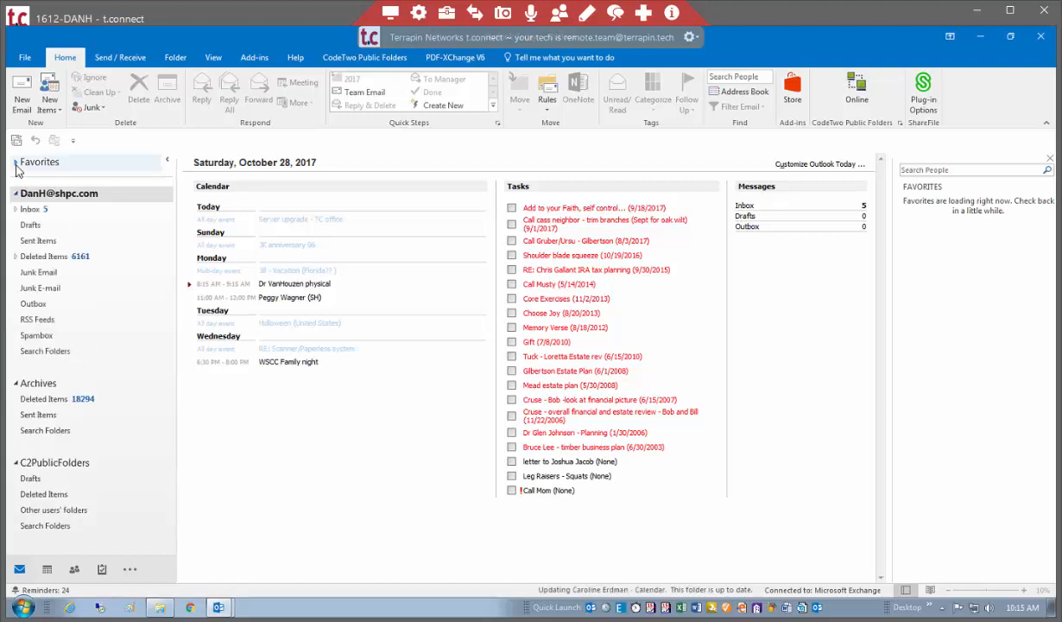
{"action": "left_click", "coordinate": [16, 163]}
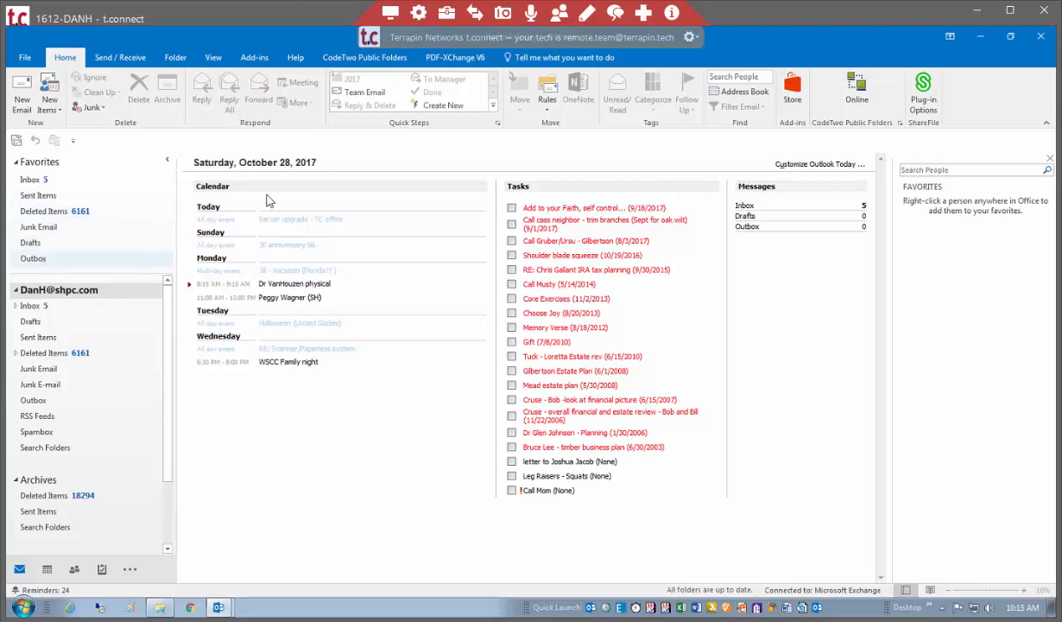
Examine the CodeTwo Public Folders and PDF-XChange V6 add-in commands and display the mailbox's Inbox.
{"action": "left_click", "coordinate": [358, 62]}
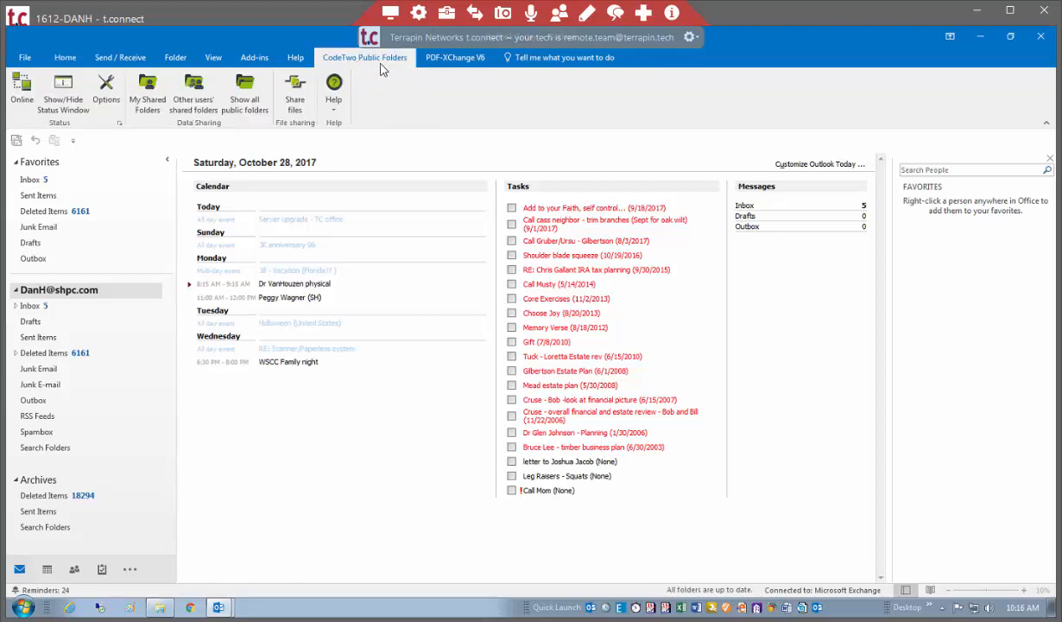
{"action": "left_click", "coordinate": [450, 62]}
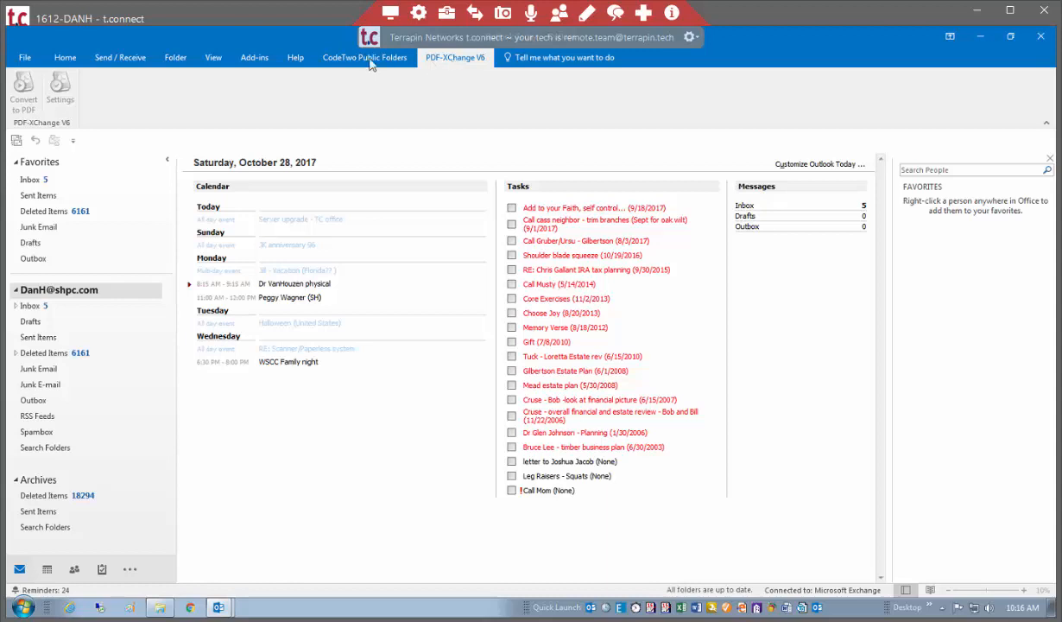
{"action": "left_click", "coordinate": [51, 302]}
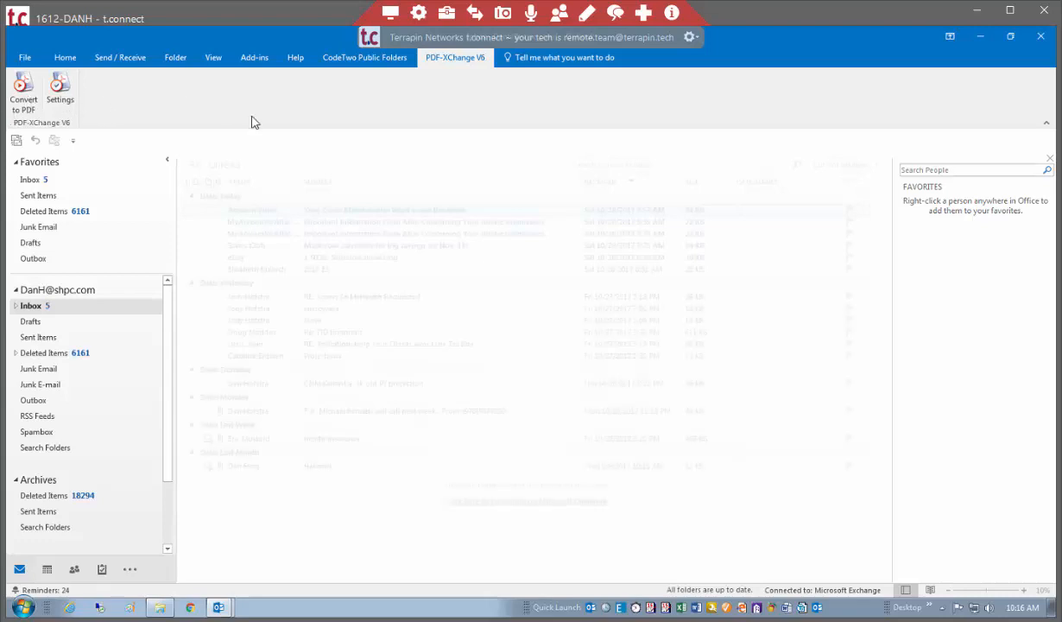
Open the ShareFile Plug-in Options to review the plug-in settings, and close the dialog.
{"action": "left_click", "coordinate": [63, 60]}
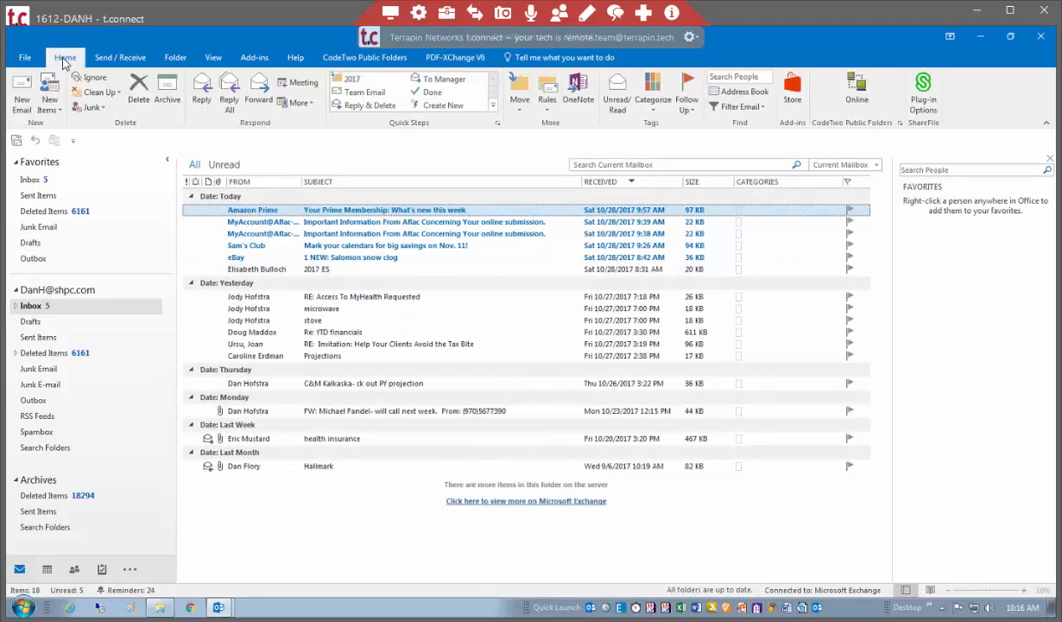
{"action": "left_click", "coordinate": [924, 95]}
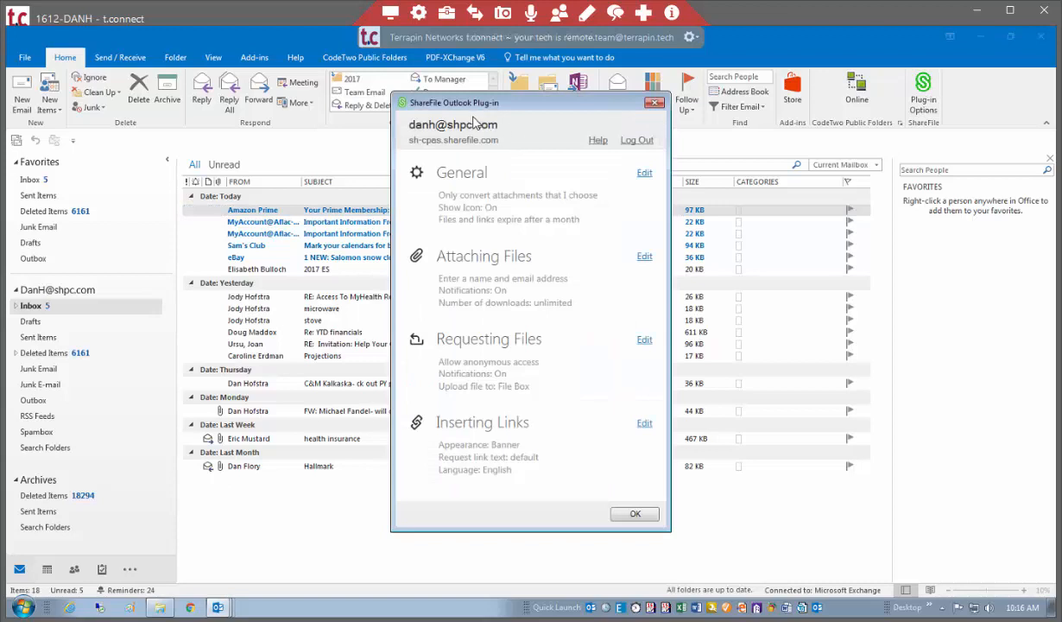
{"action": "left_click", "coordinate": [655, 105]}
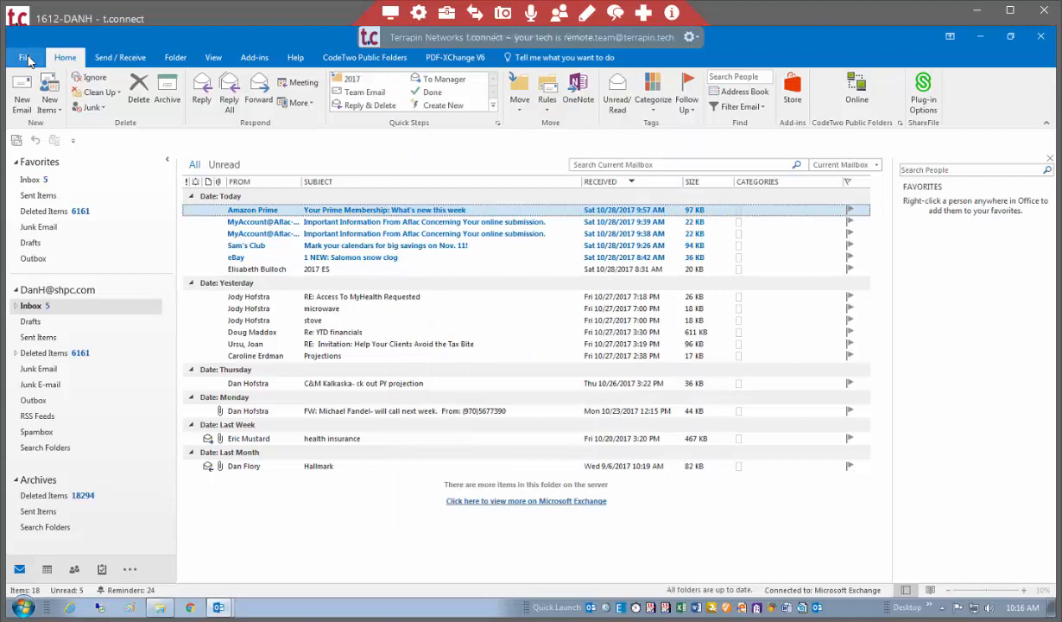
Open the Outlook Options and examine the list of installed add-ins, including the Timeslips Add-In for Outlook.
{"action": "left_click", "coordinate": [26, 57]}
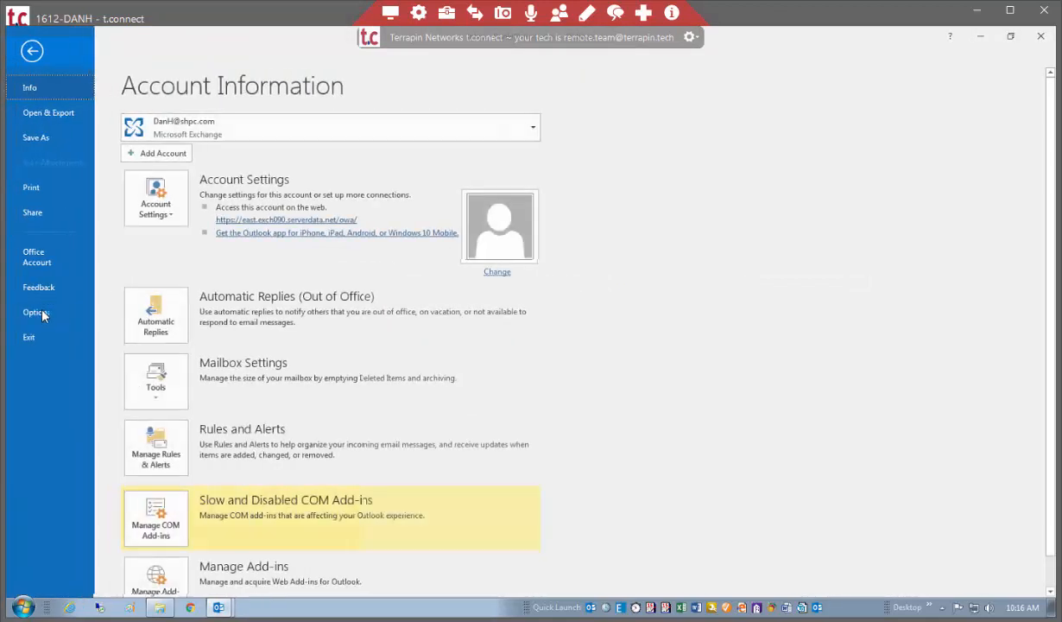
{"action": "left_click", "coordinate": [36, 312]}
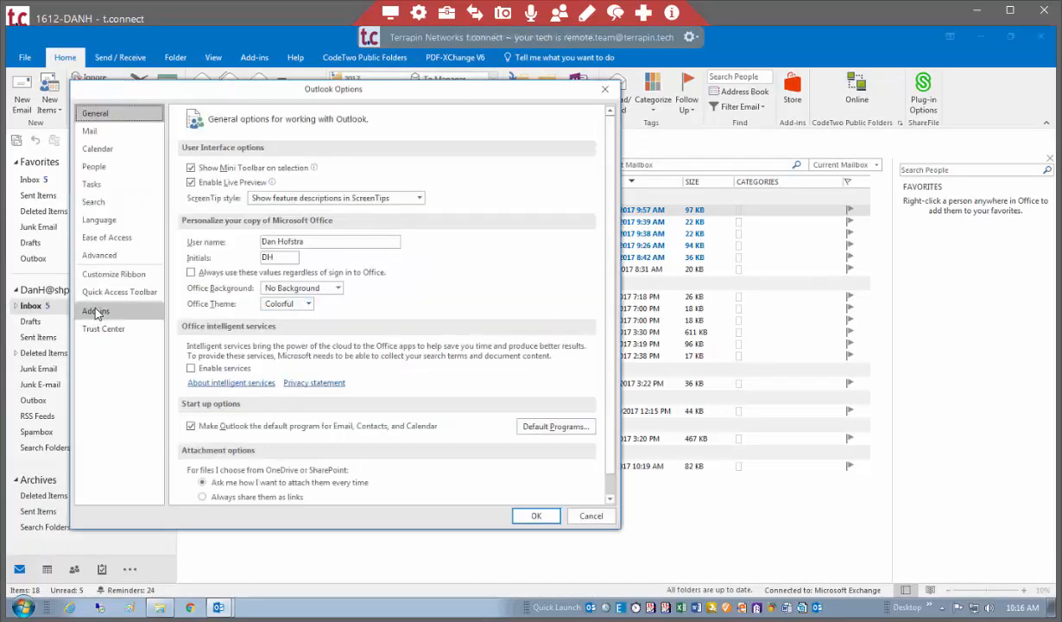
{"action": "left_click", "coordinate": [97, 312]}
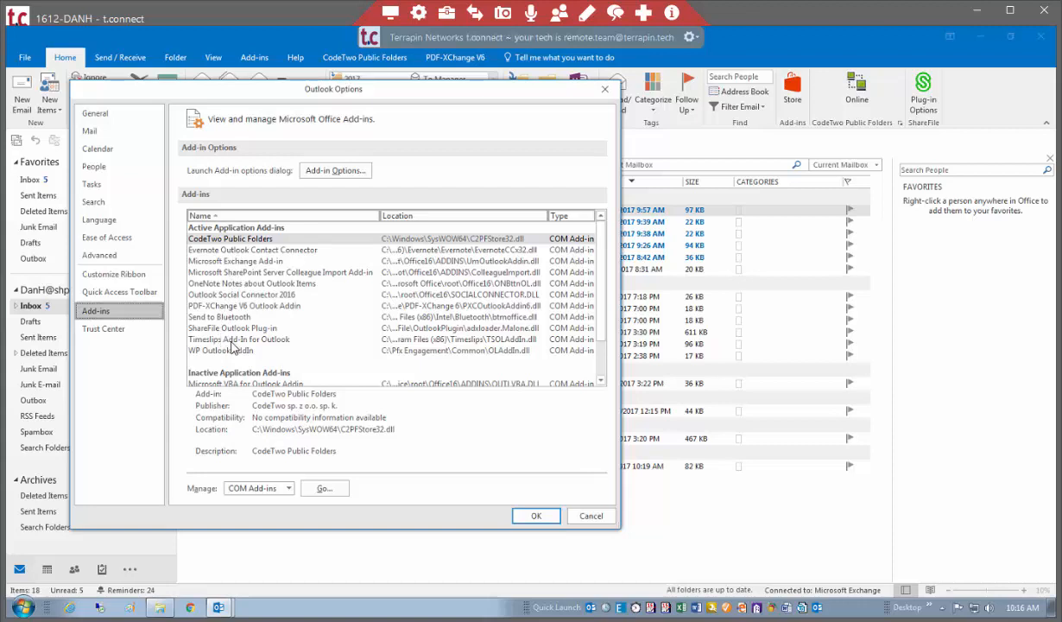
{"action": "left_click", "coordinate": [228, 339]}
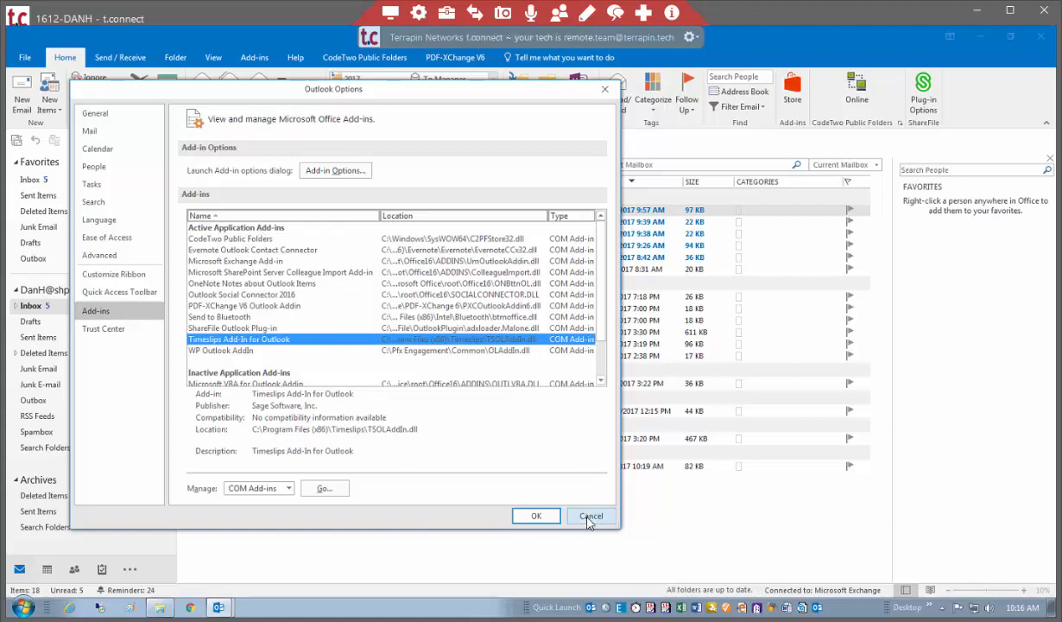
Review the email account and the data file locations, including the Archives file, in Outlook's Account Settings, and close the dialog.
{"action": "left_click", "coordinate": [26, 57]}
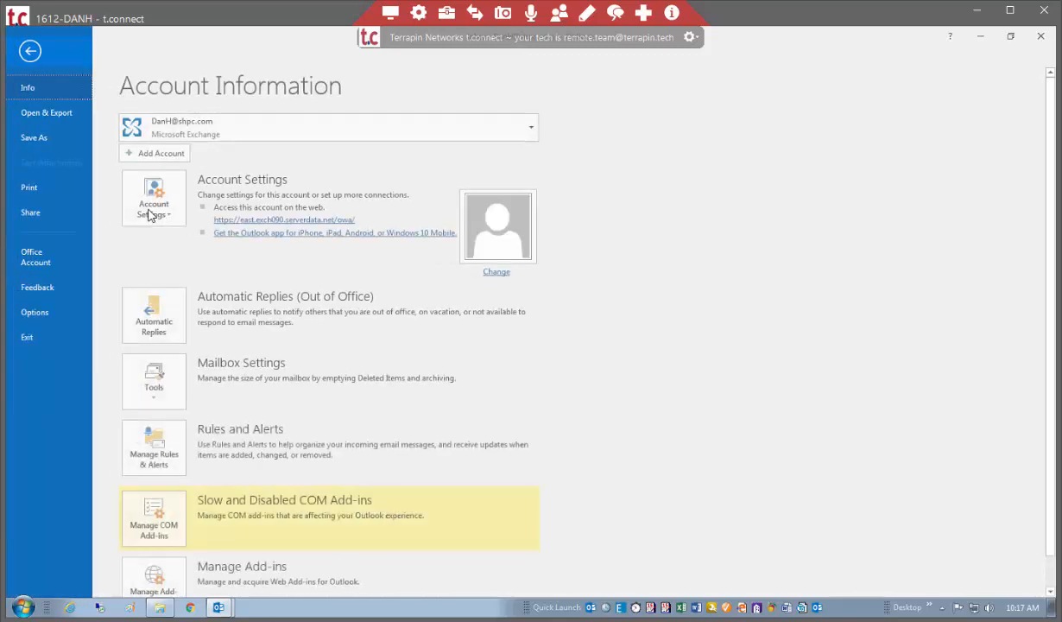
{"action": "left_click", "coordinate": [152, 211]}
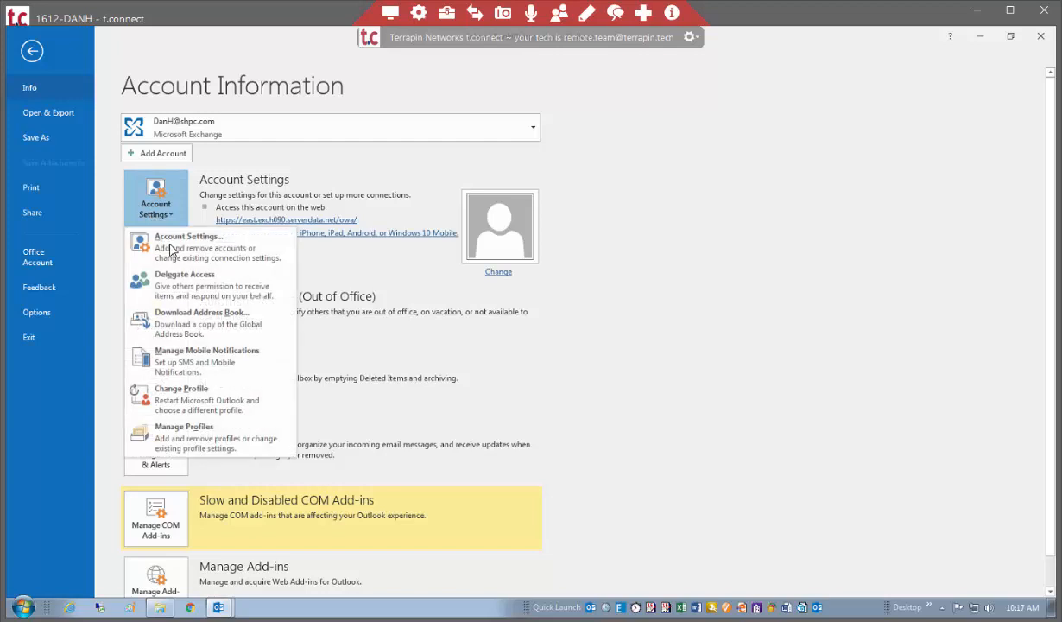
{"action": "left_click", "coordinate": [164, 234]}
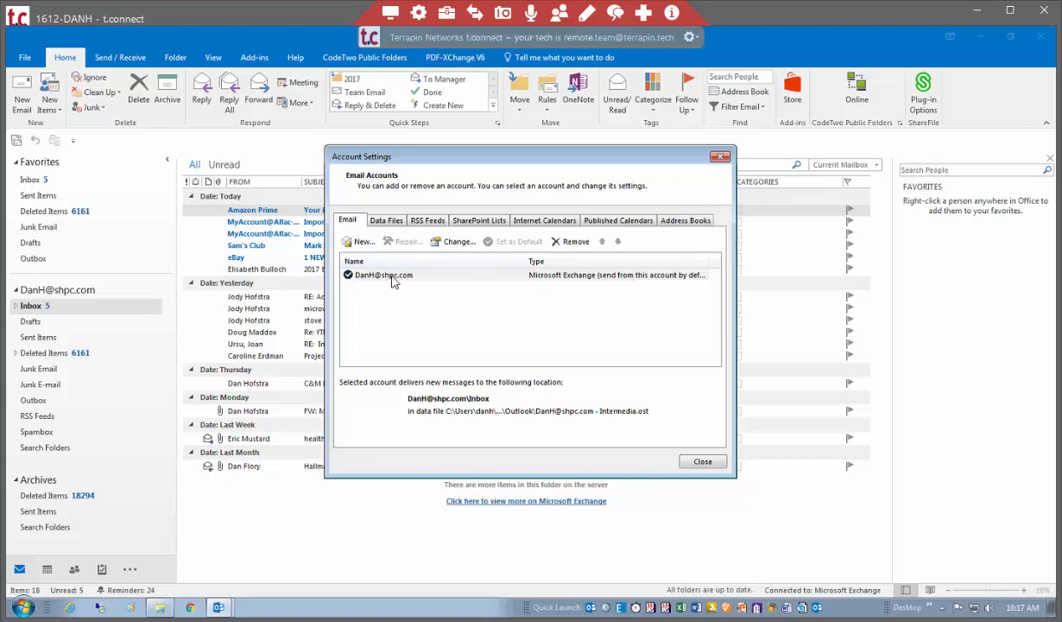
{"action": "left_click", "coordinate": [392, 278]}
{"action": "left_click", "coordinate": [385, 221]}
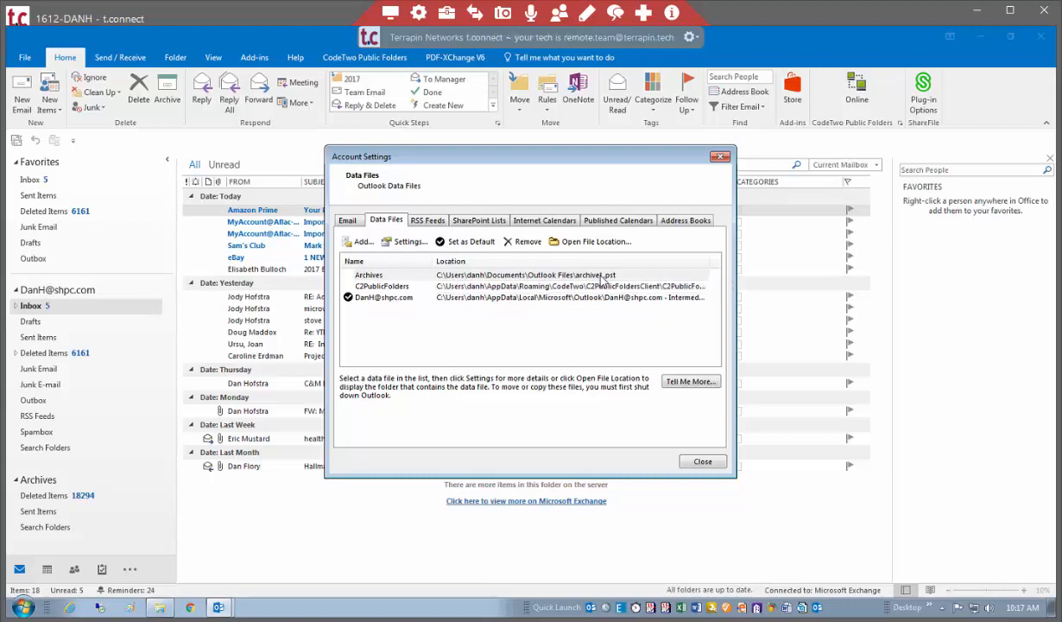
{"action": "left_click", "coordinate": [605, 276]}
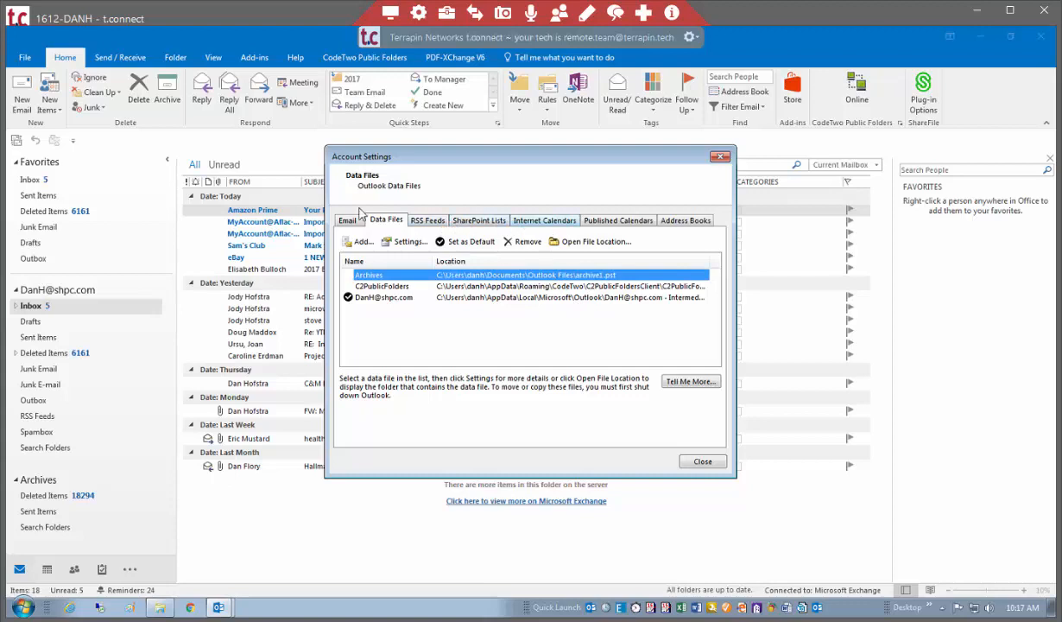
{"action": "left_click", "coordinate": [701, 462]}
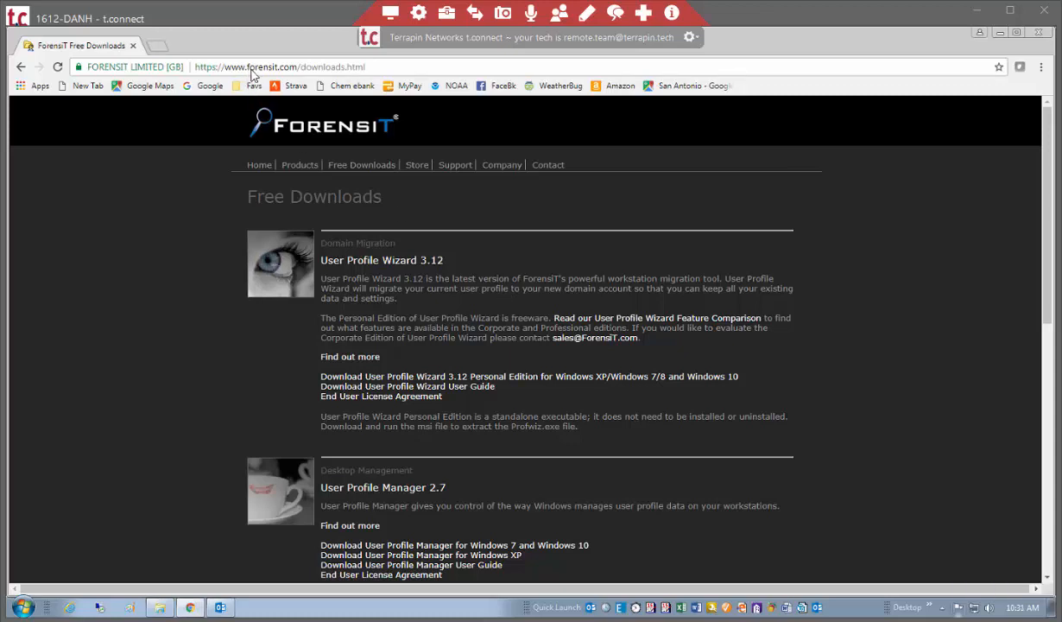
In the ForensiT User Profile Wizard, select the user's SH-CPAS domain profile as the one to migrate and continue to the account information.
{"action": "left_click", "coordinate": [300, 69]}
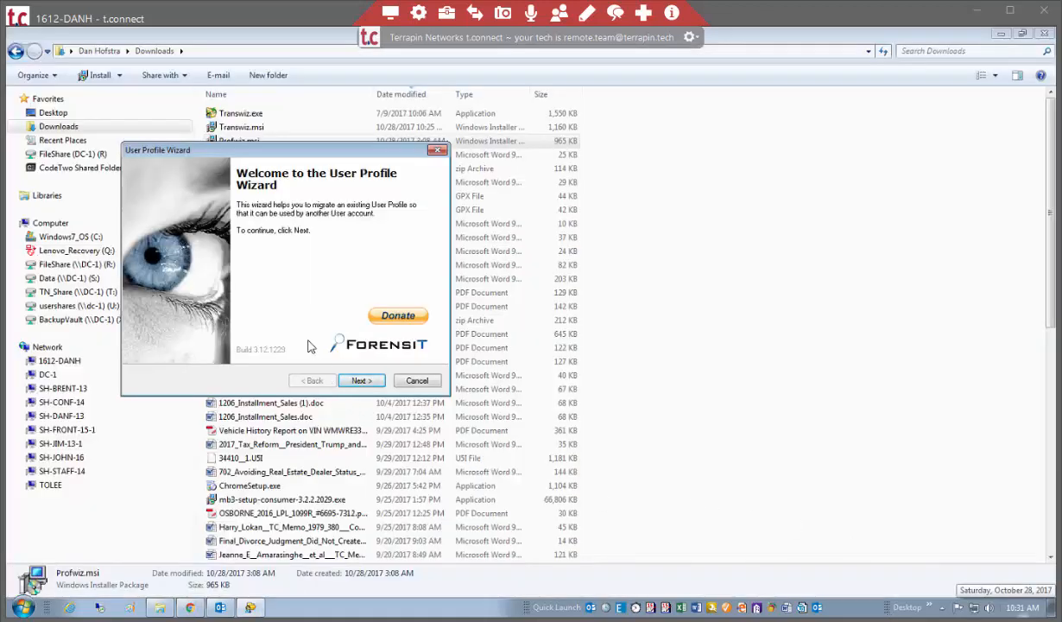
{"action": "left_click", "coordinate": [359, 381]}
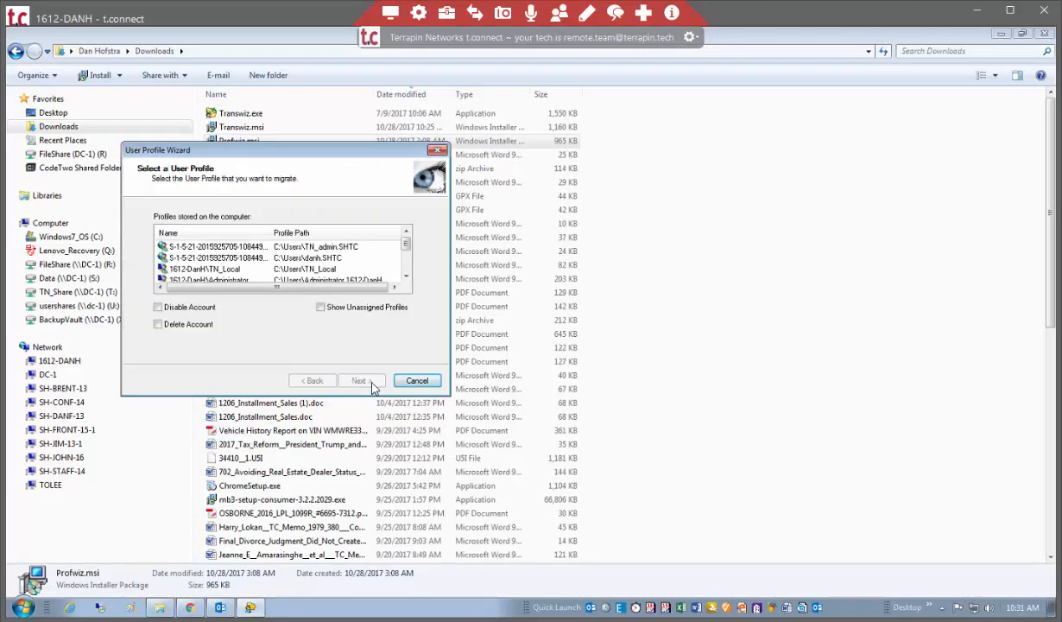
{"action": "left_click", "coordinate": [406, 277]}
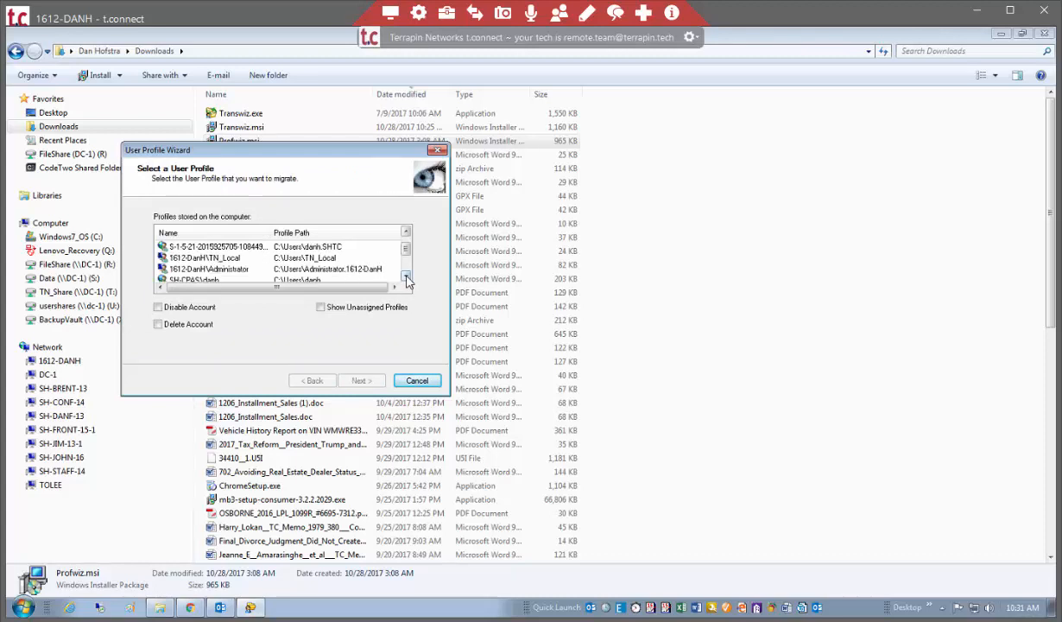
{"action": "left_click", "coordinate": [406, 277]}
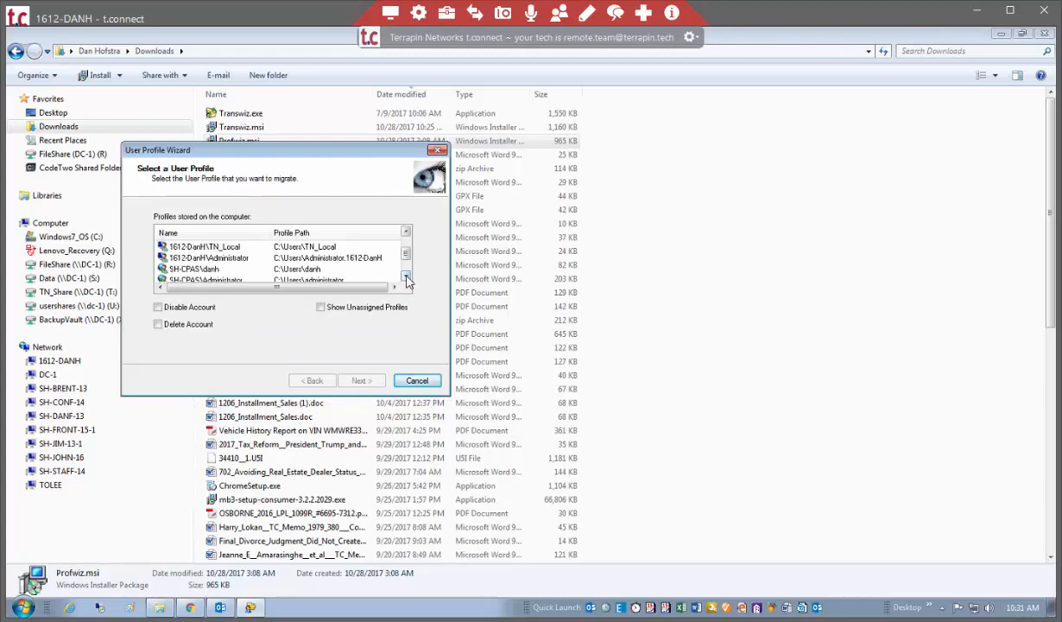
{"action": "left_click", "coordinate": [215, 272]}
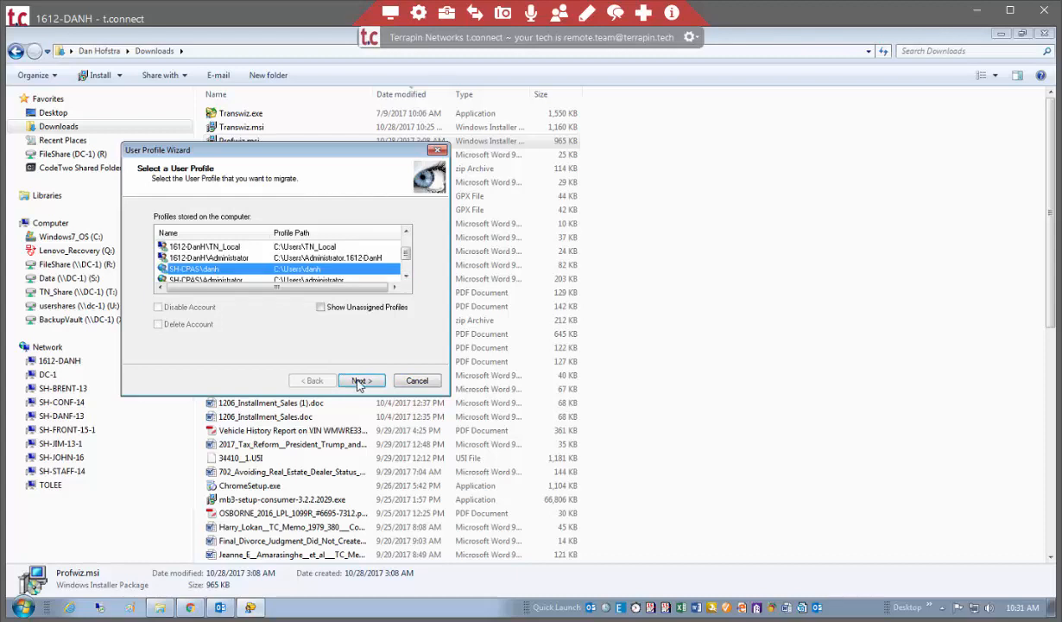
{"action": "left_click", "coordinate": [360, 382]}
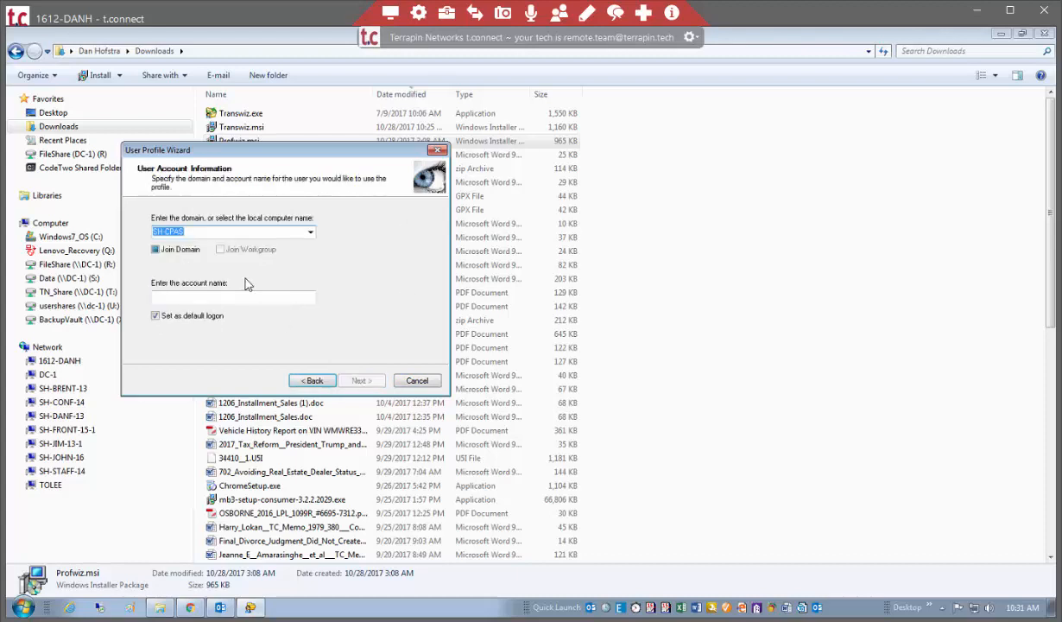
Set the target domain to shtc.local with Join Domain enabled, enter the user's account name, and start the profile migration.
{"action": "type", "text": "shtc.local"}
{"action": "key", "text": "Tab"}
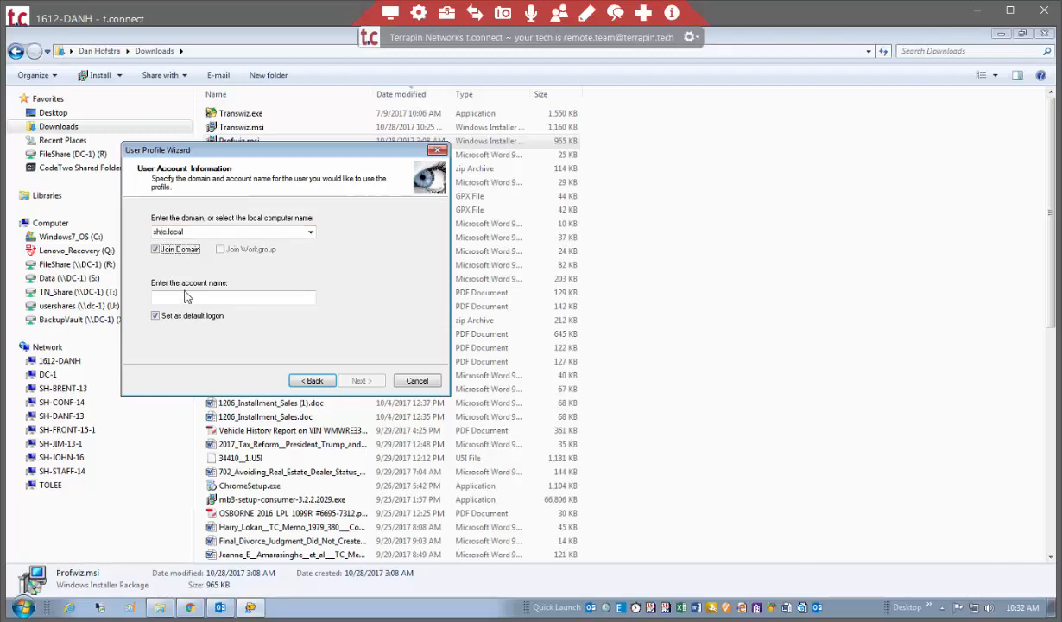
{"action": "left_click", "coordinate": [181, 295]}
{"action": "type", "text": "danh"}
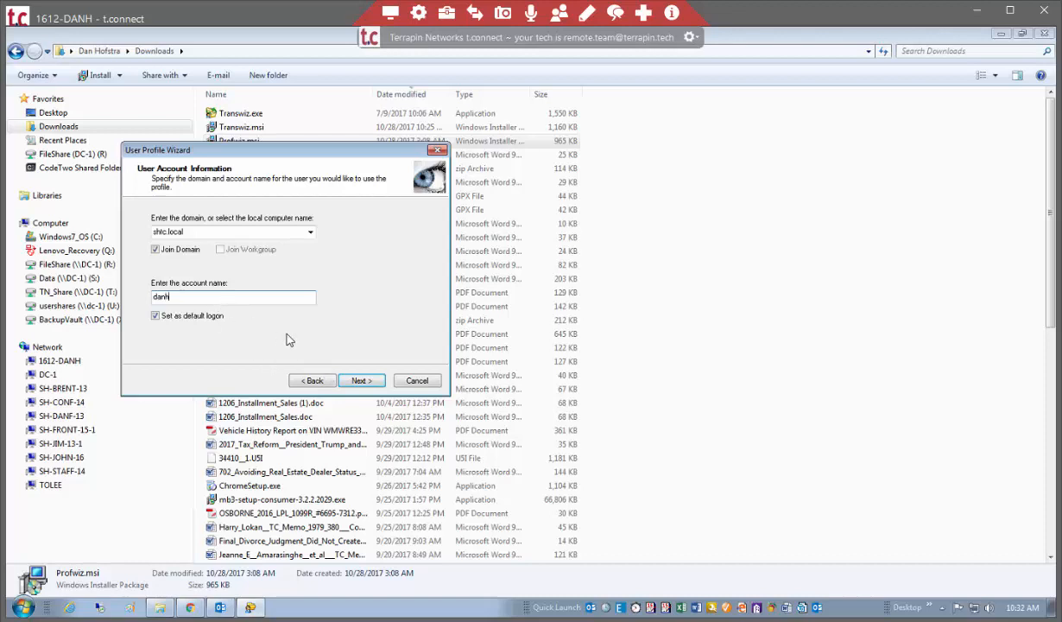
{"action": "left_click", "coordinate": [359, 379]}
{"action": "left_click", "coordinate": [359, 380]}
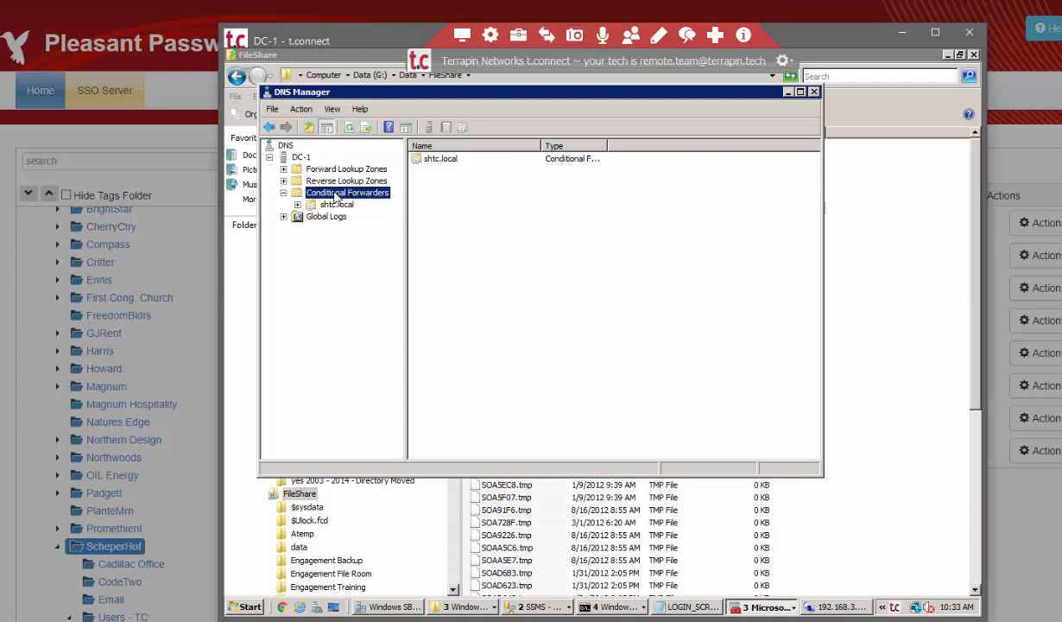
In DNS Manager on DC-1, open the New Conditional Forwarder dialog, examine its DNS domain and master server fields, and cancel it.
{"action": "right_click", "coordinate": [336, 198]}
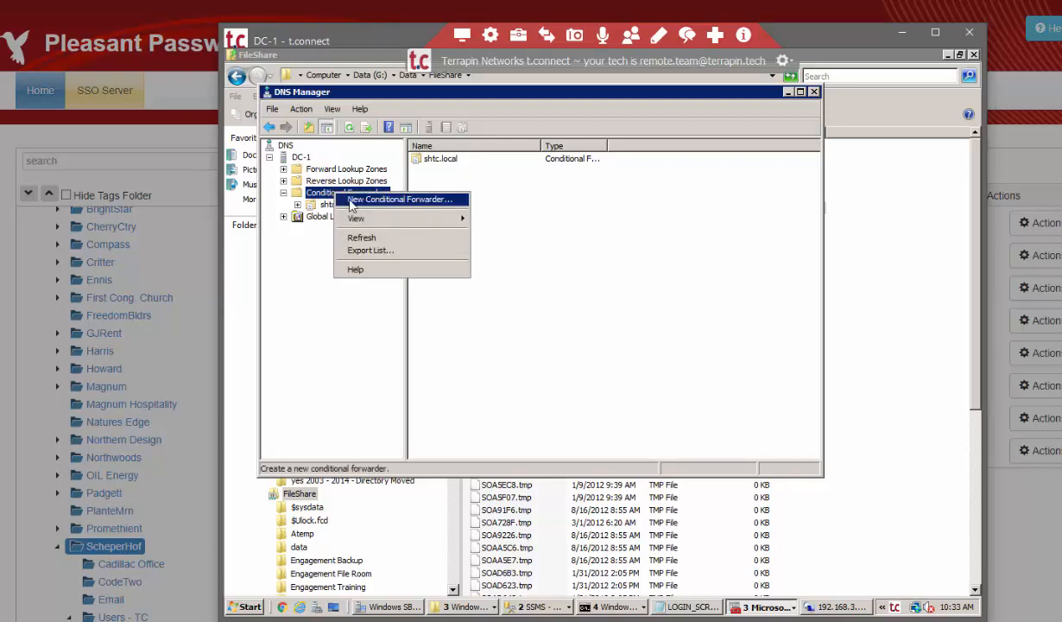
{"action": "left_click", "coordinate": [352, 204]}
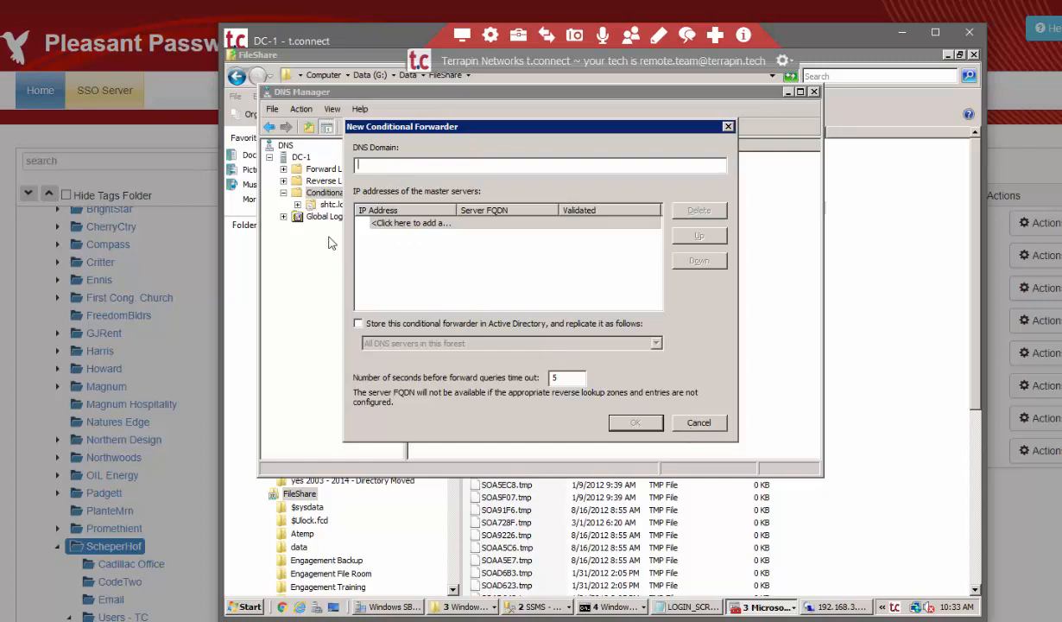
{"action": "left_click", "coordinate": [401, 221]}
{"action": "left_click", "coordinate": [690, 423]}
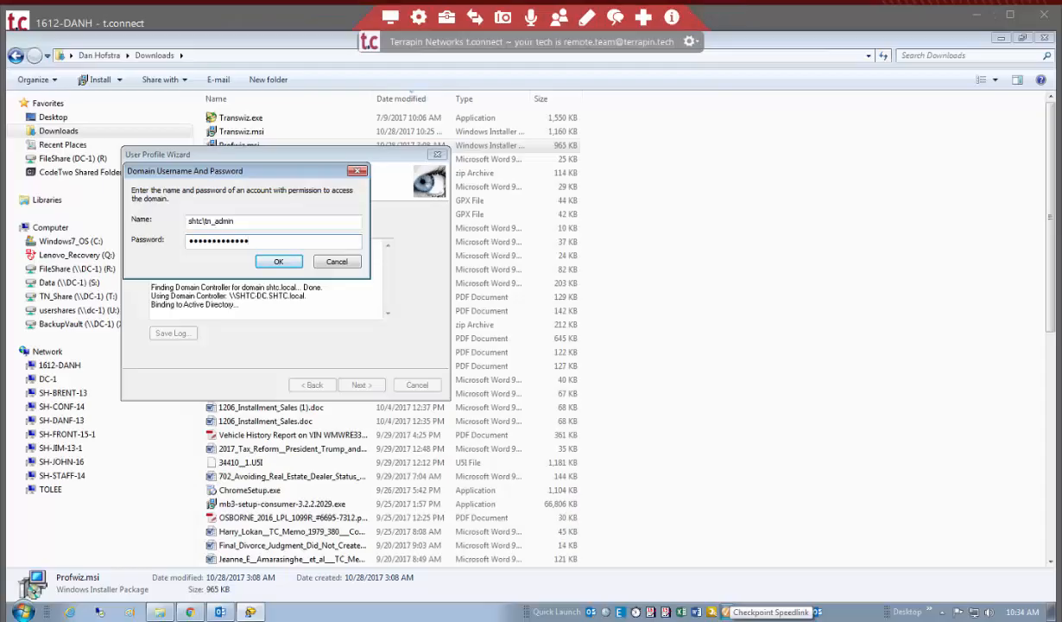
On the workstation, authorize the migration with the domain administrator's username and password, complete the migration, and restart the computer.
{"action": "left_click", "coordinate": [279, 263]}
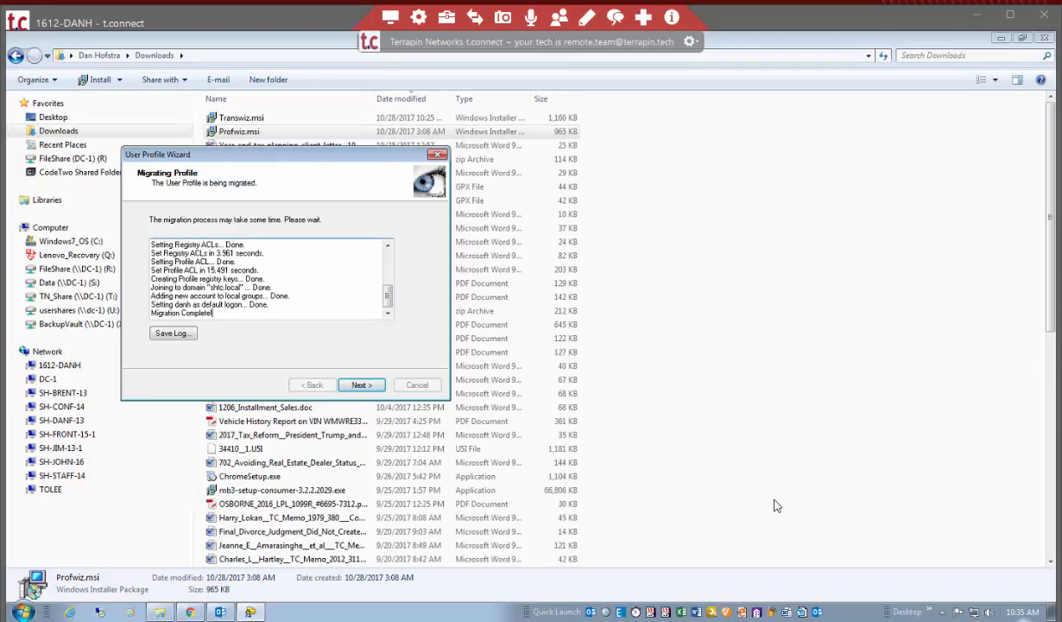
{"action": "left_click", "coordinate": [359, 386]}
{"action": "left_click", "coordinate": [371, 388]}
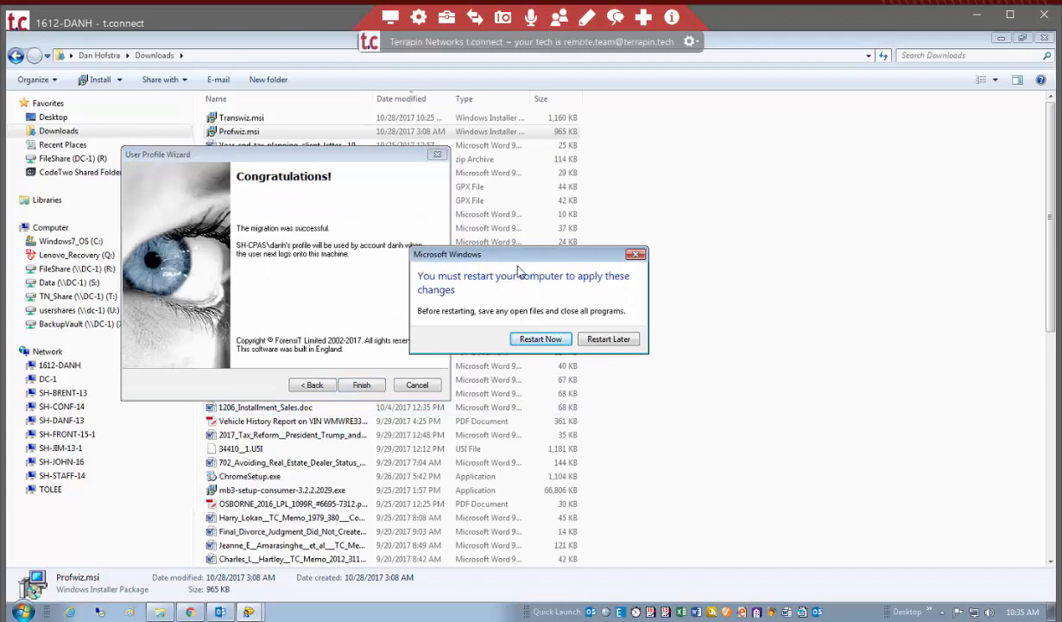
{"action": "left_click", "coordinate": [541, 339]}
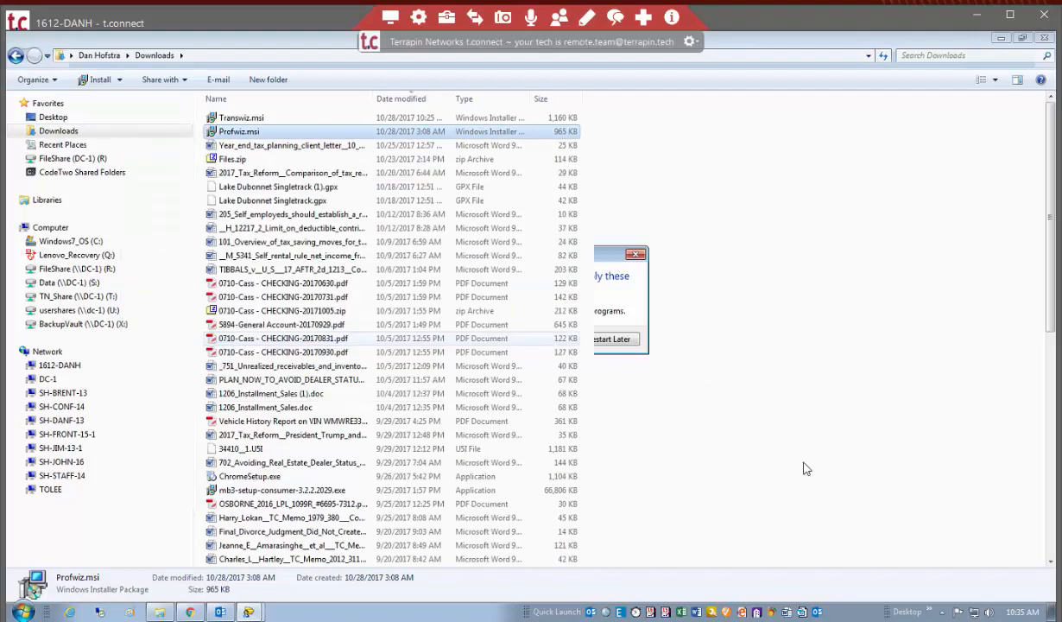